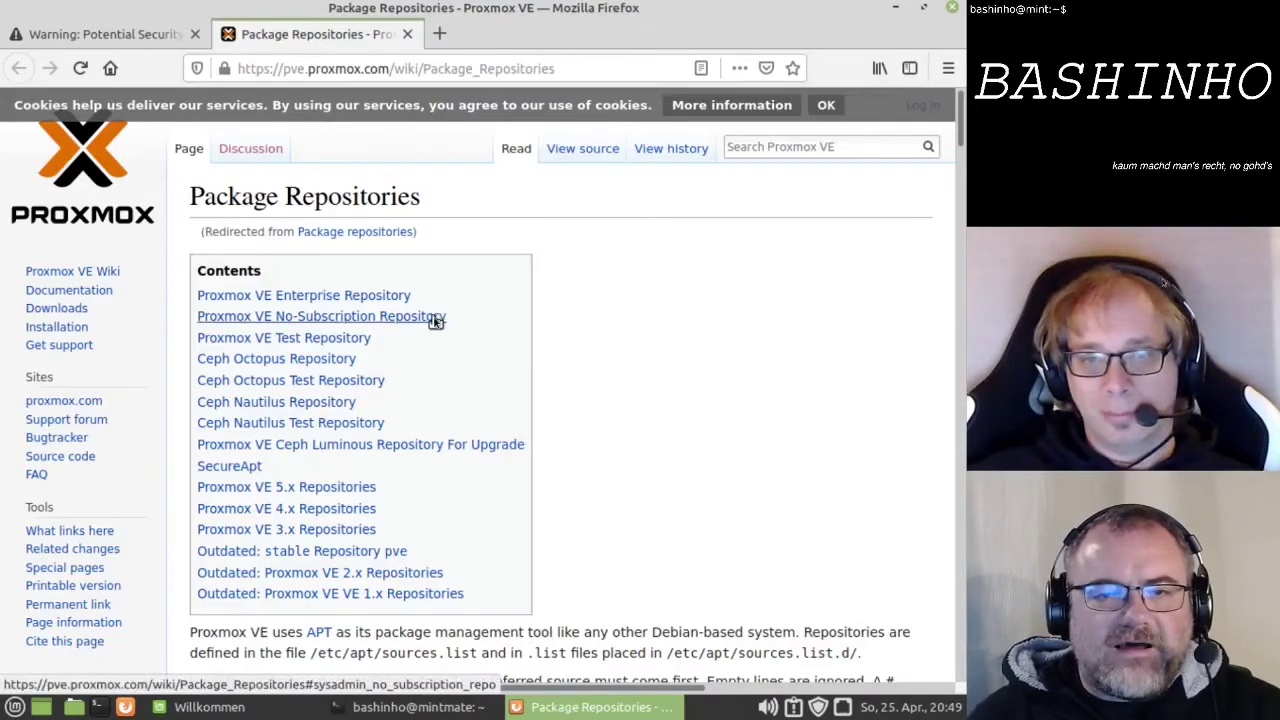
Jump to the No-Subscription Repository section and highlight its pve-no-subscription deb line and sources.list file
left_click(303, 318)
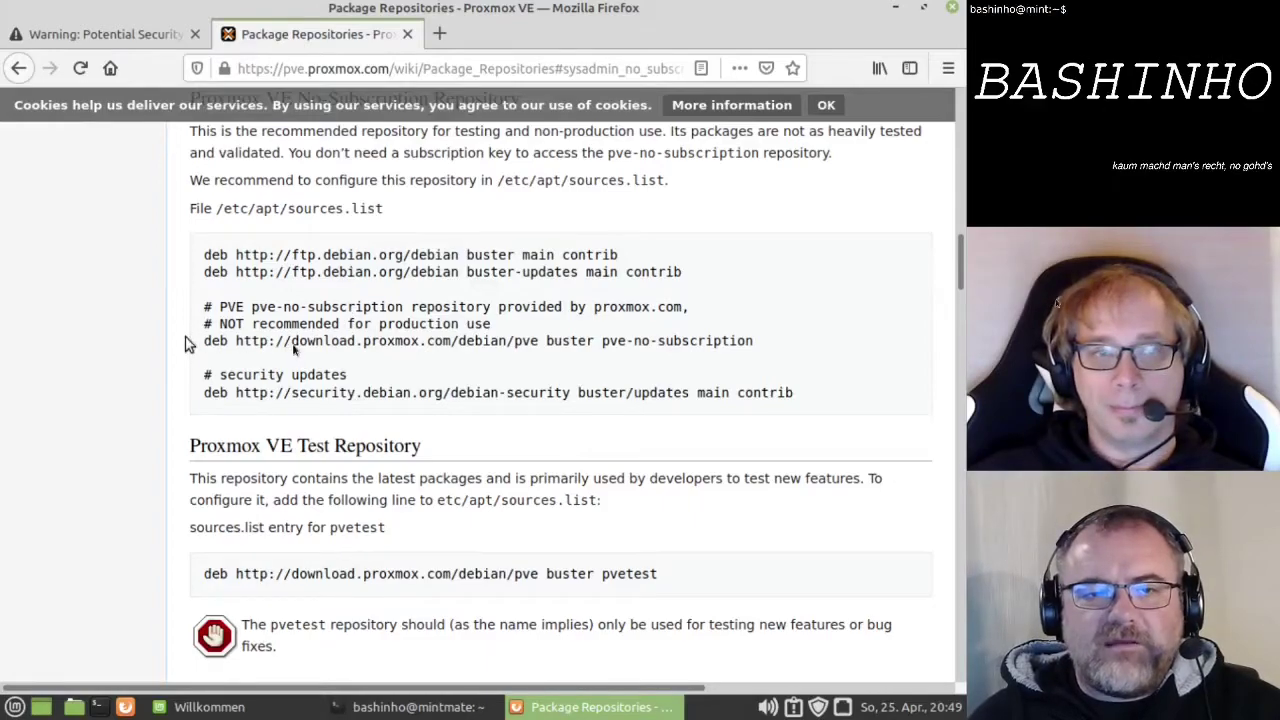
left_click_drag(190, 341, 763, 351)
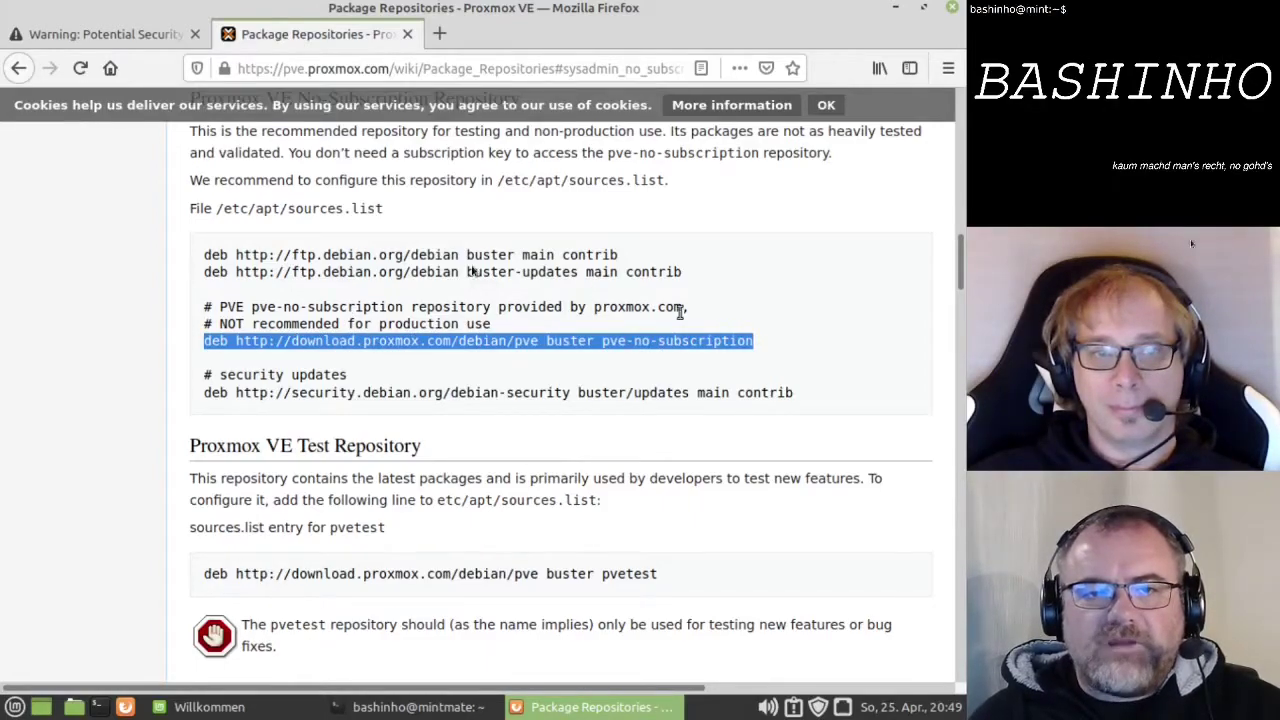
left_click_drag(287, 212, 408, 217)
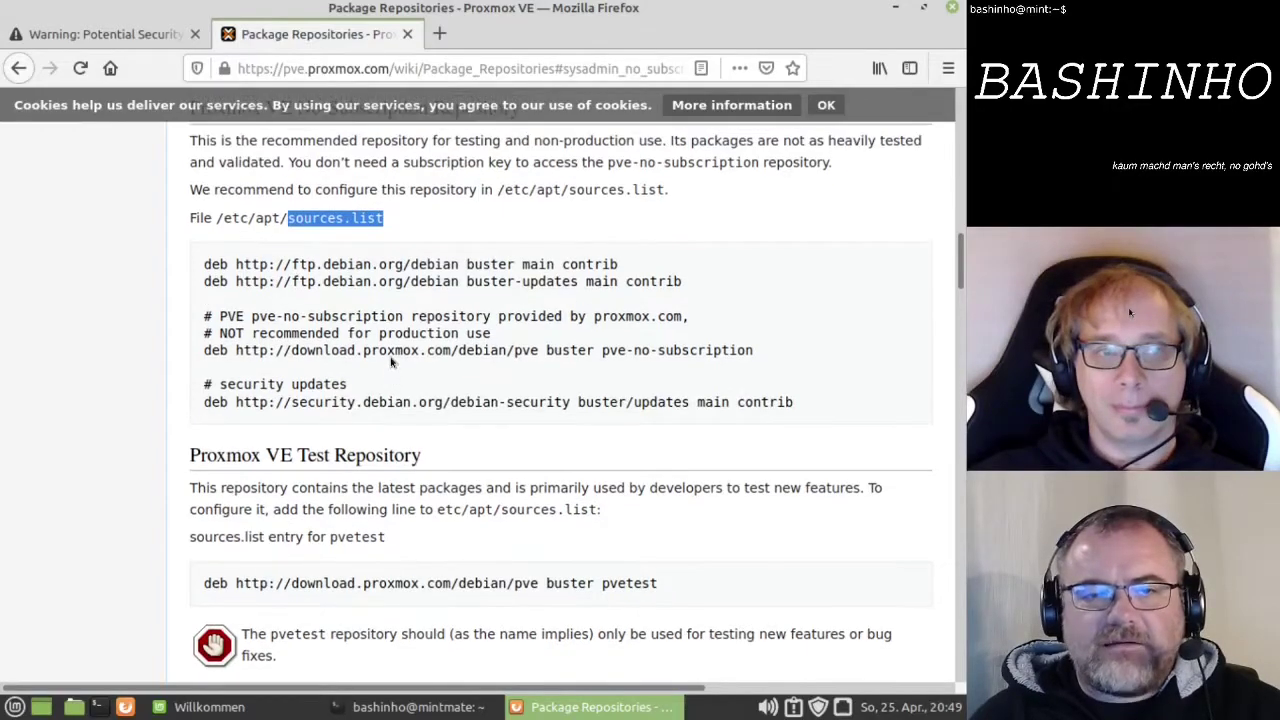
Scroll up to the Enterprise Repository section and highlight the pve-enterprise.list file path
scroll(382, 380, "up", 3)
scroll(390, 363, "up", 2)
scroll(380, 330, "up", 2)
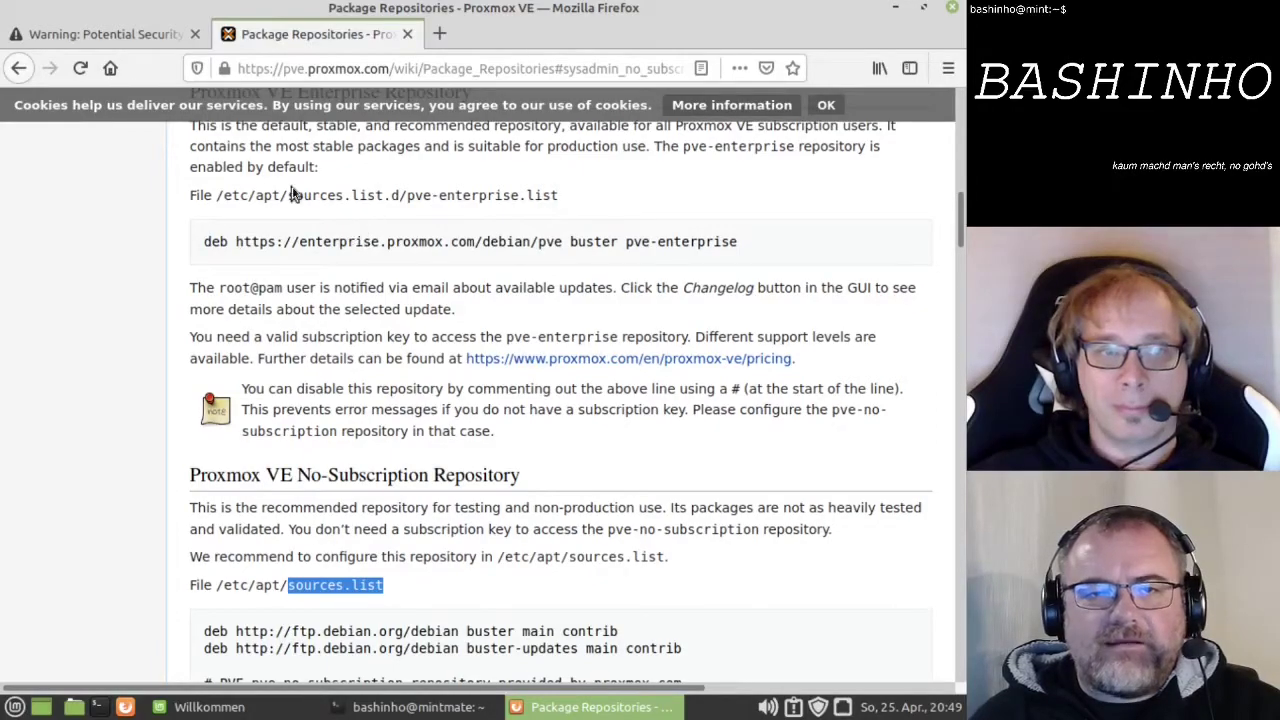
left_click_drag(210, 196, 560, 196)
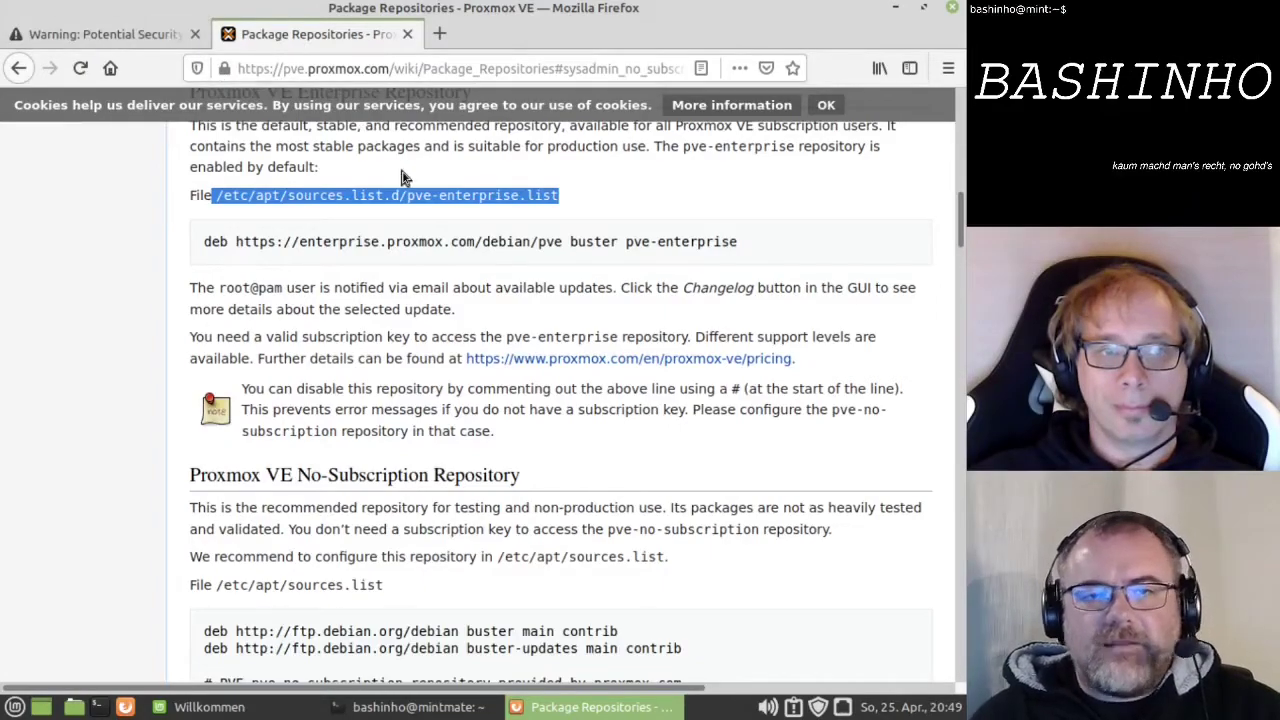
Return to the security warning for 192.168.0.201:8006 and expand its Advanced certificate details
left_click(138, 35)
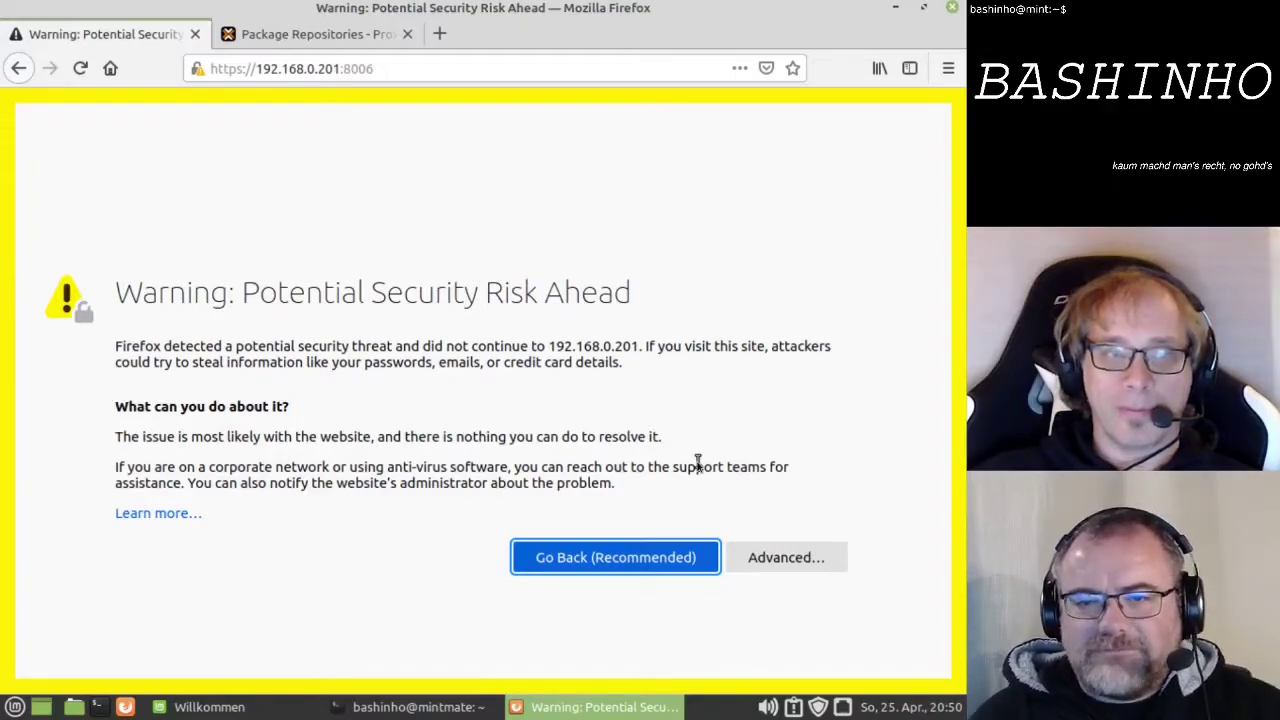
left_click_drag(611, 347, 640, 347)
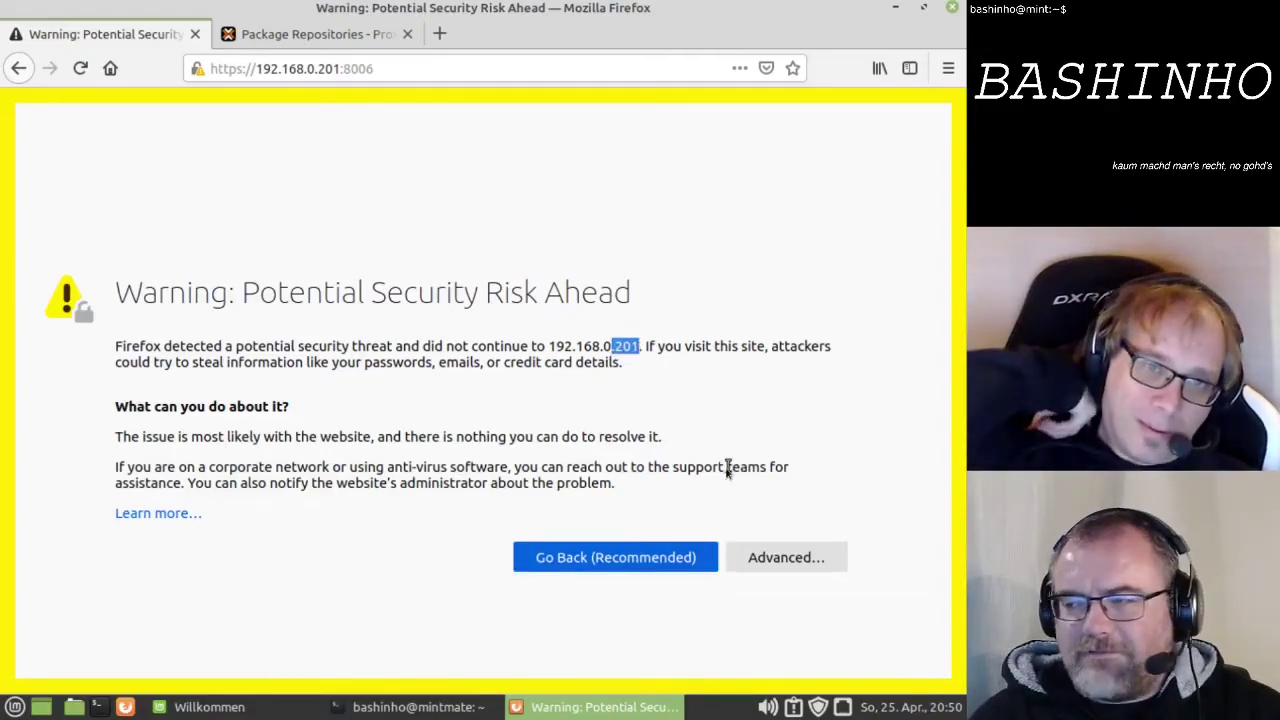
left_click(777, 557)
scroll(491, 480, "down", 5)
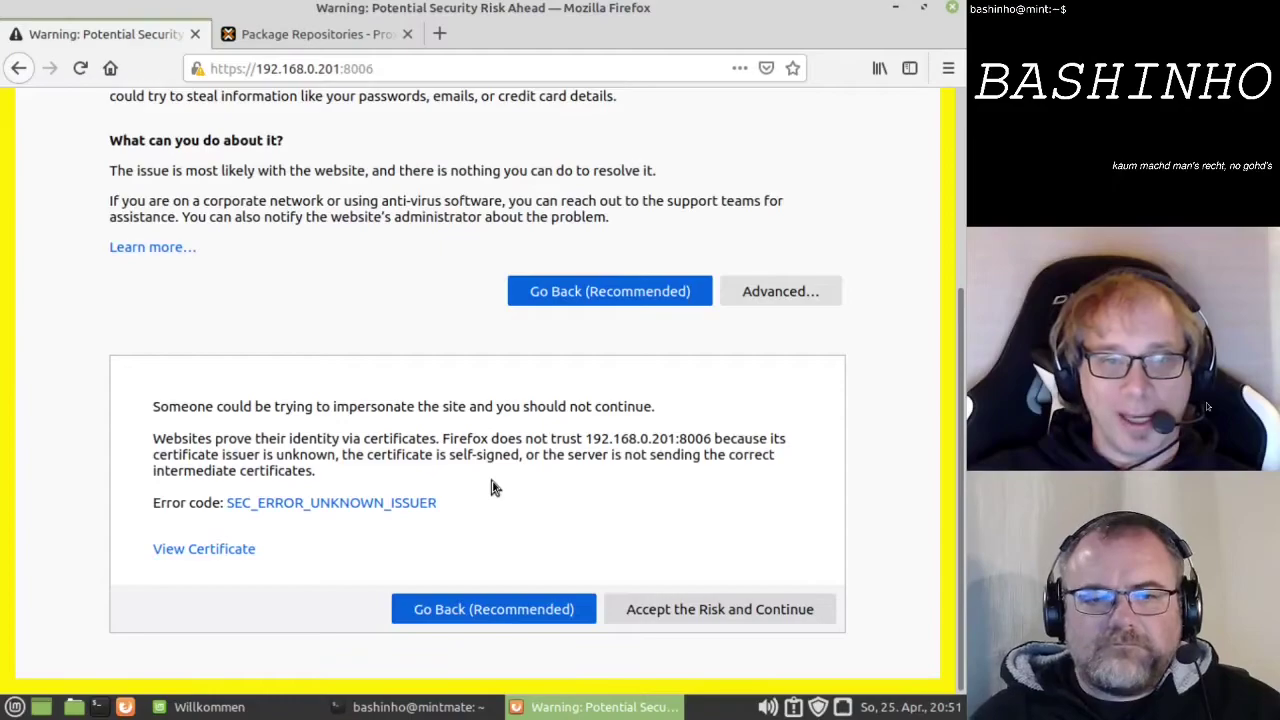
Open the server's self-signed pve.bashinho certificate and scroll through its details
left_click(186, 549)
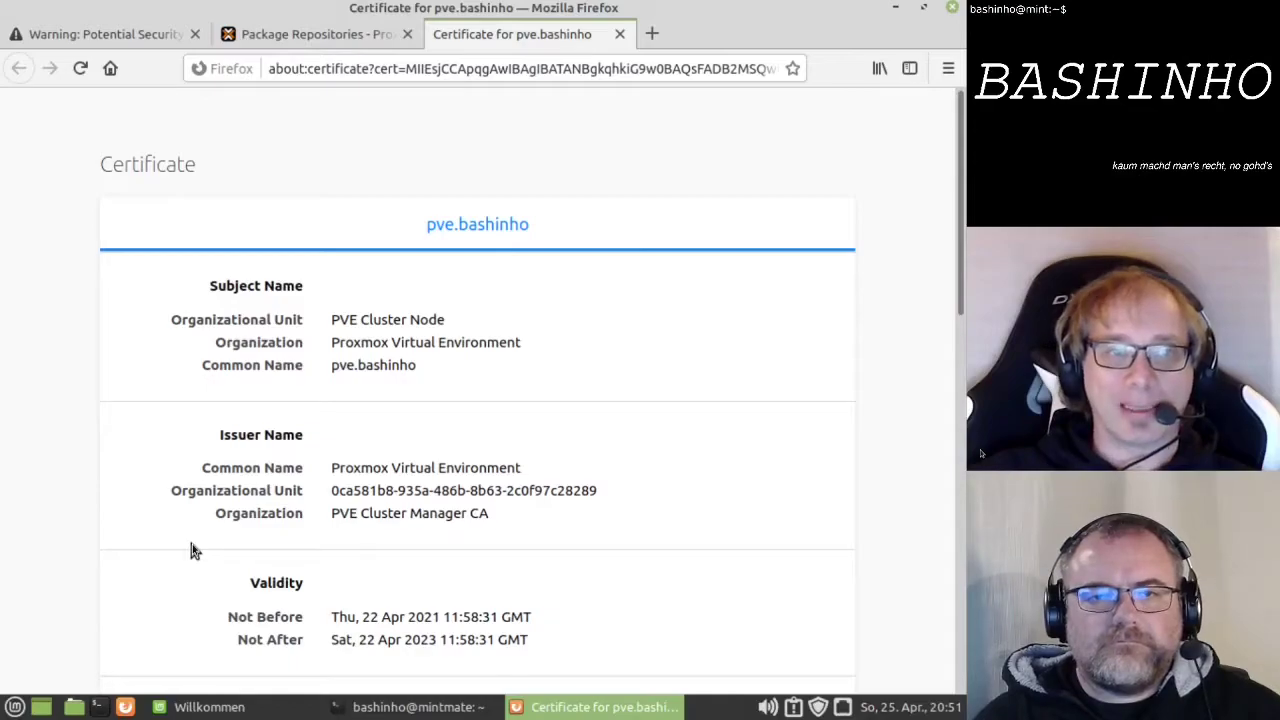
scroll(193, 550, "down", 3)
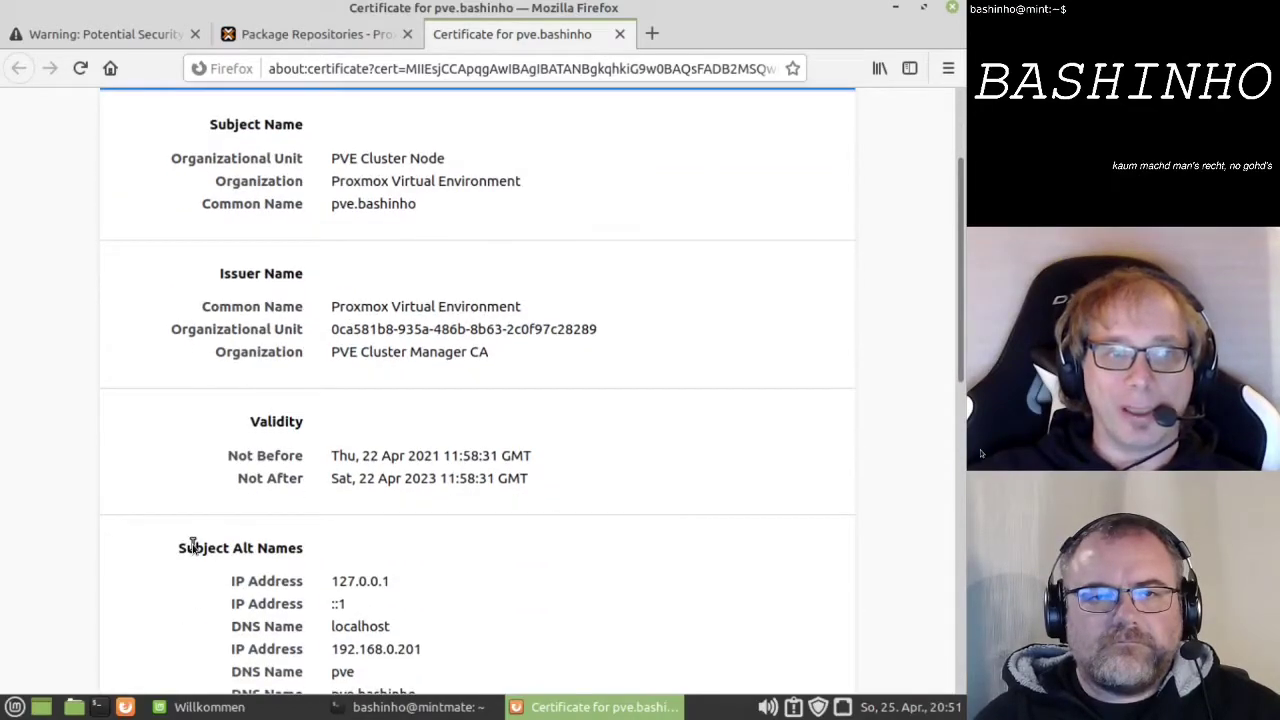
scroll(193, 548, "down", 1)
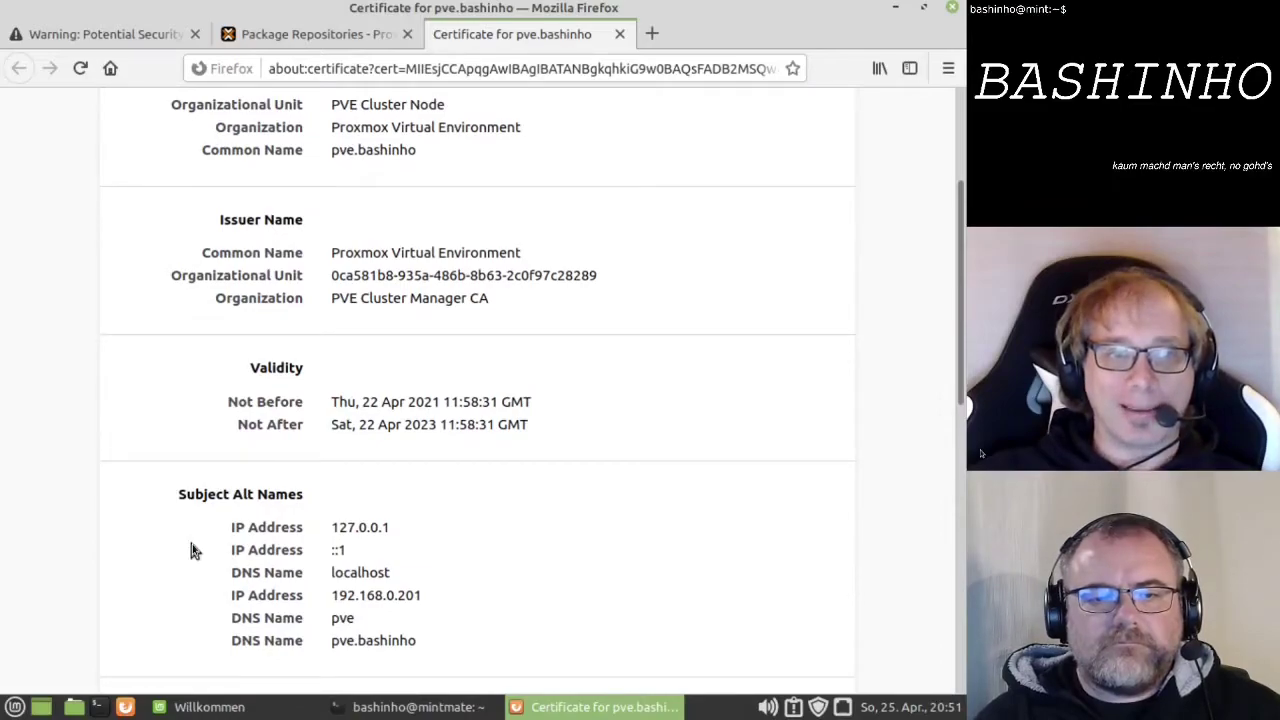
scroll(193, 550, "down", 2)
scroll(193, 550, "down", 1)
scroll(193, 550, "down", 4)
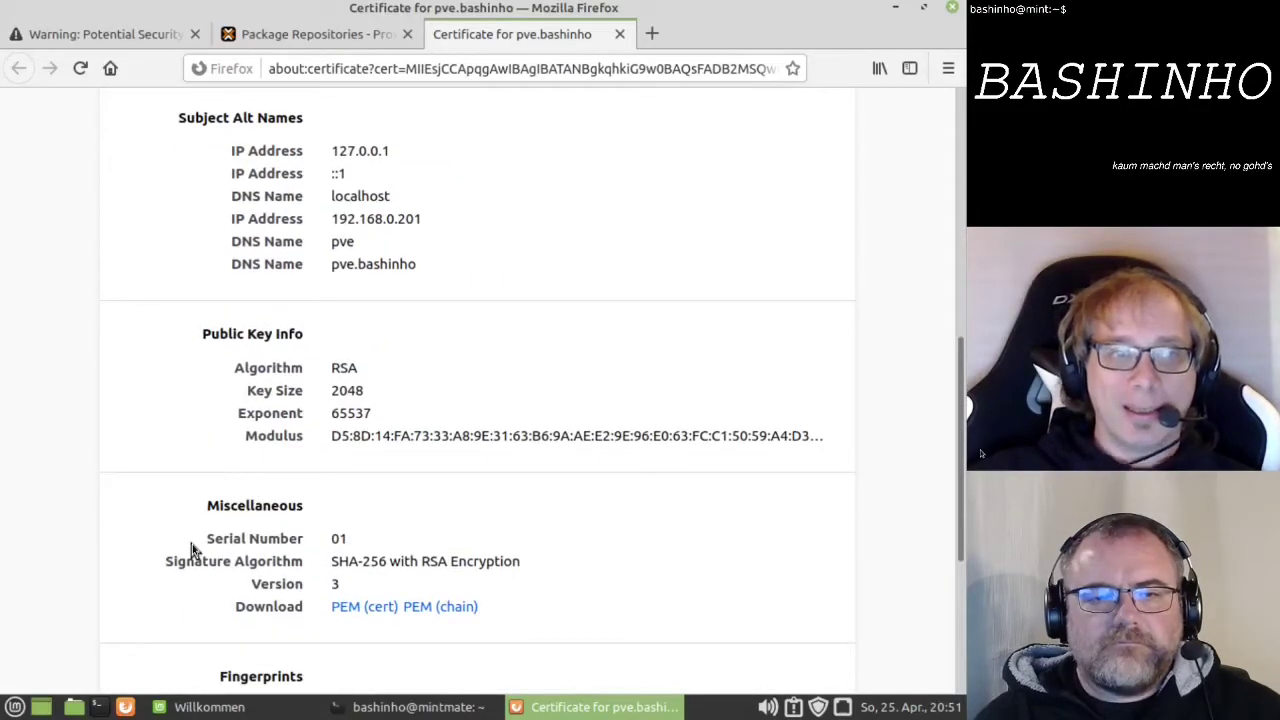
scroll(193, 550, "down", 2)
scroll(193, 550, "down", 2)
scroll(193, 550, "down", 2)
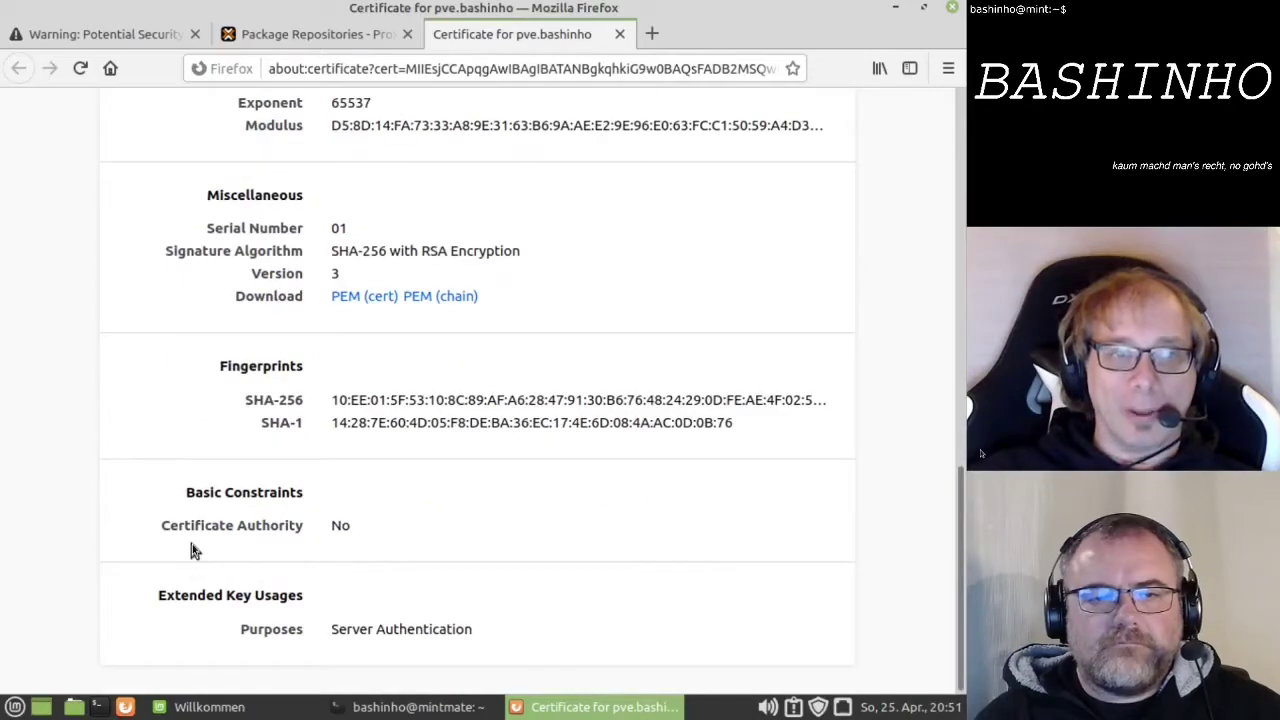
scroll(193, 550, "up", 4)
scroll(192, 549, "up", 2)
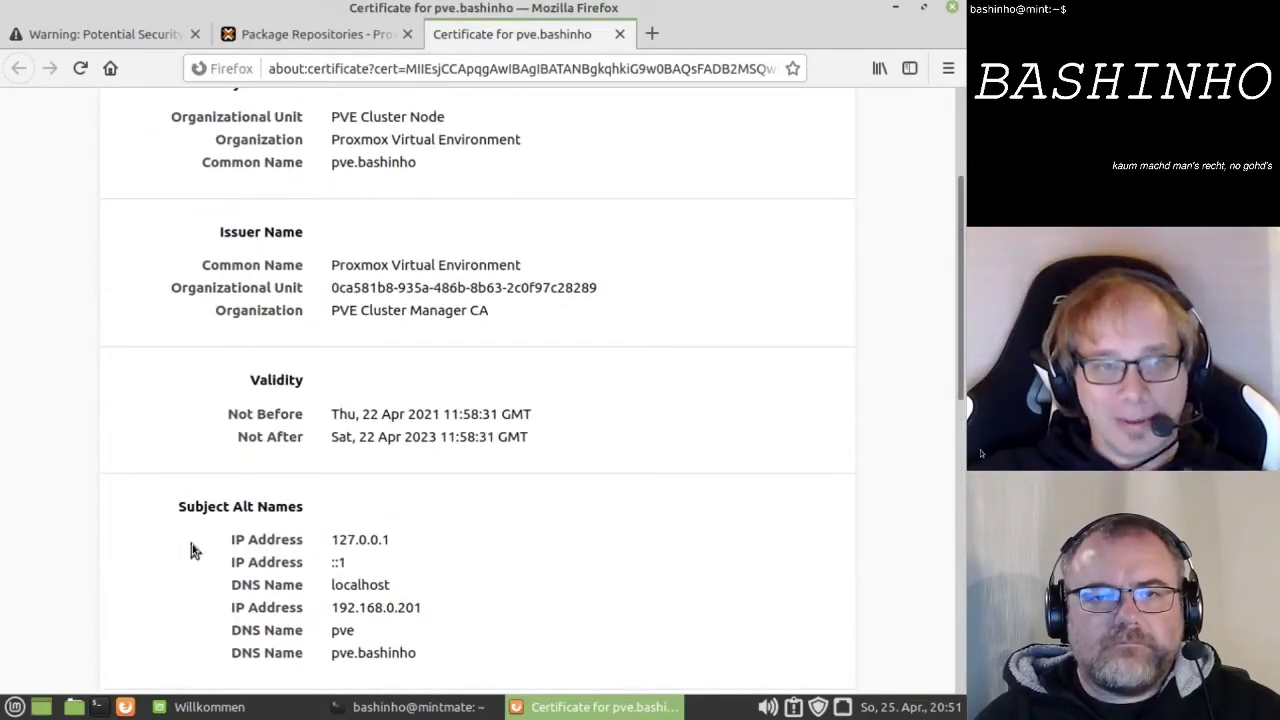
scroll(297, 517, "up", 1)
Highlight the Not After date, confirming the certificate is valid until 22 Apr 2023
left_click_drag(362, 497, 442, 497)
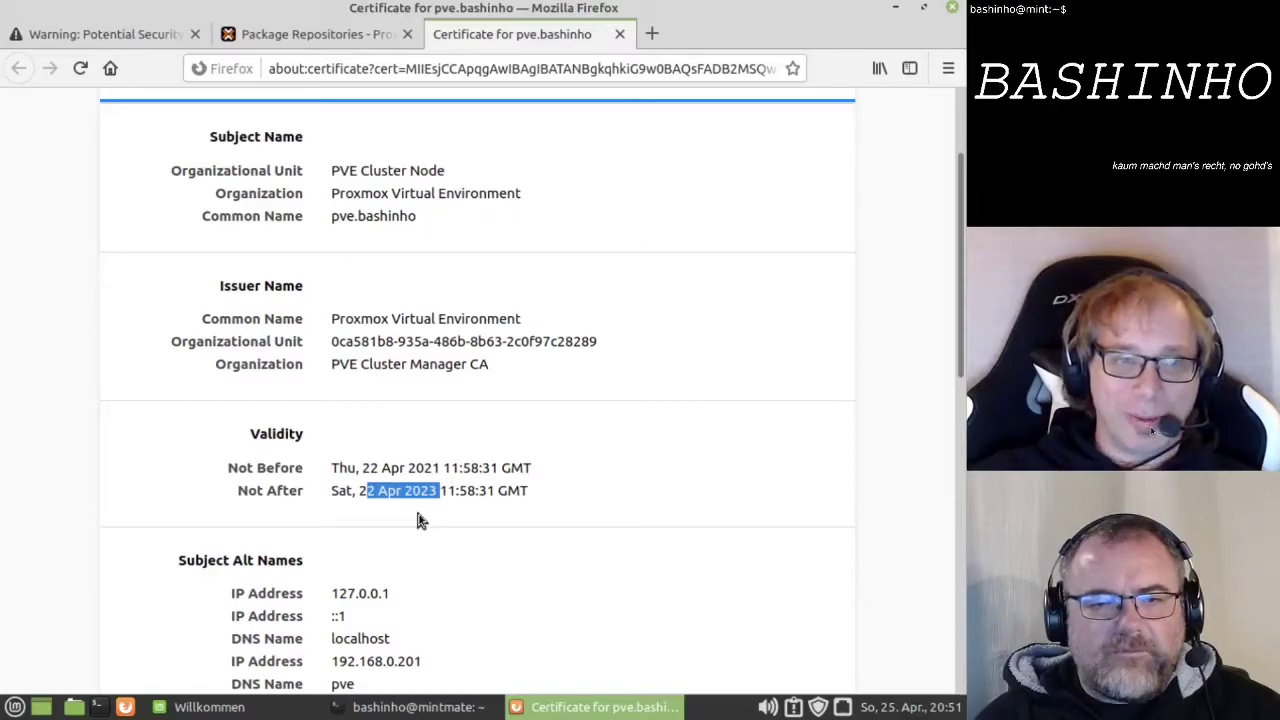
left_click(433, 512)
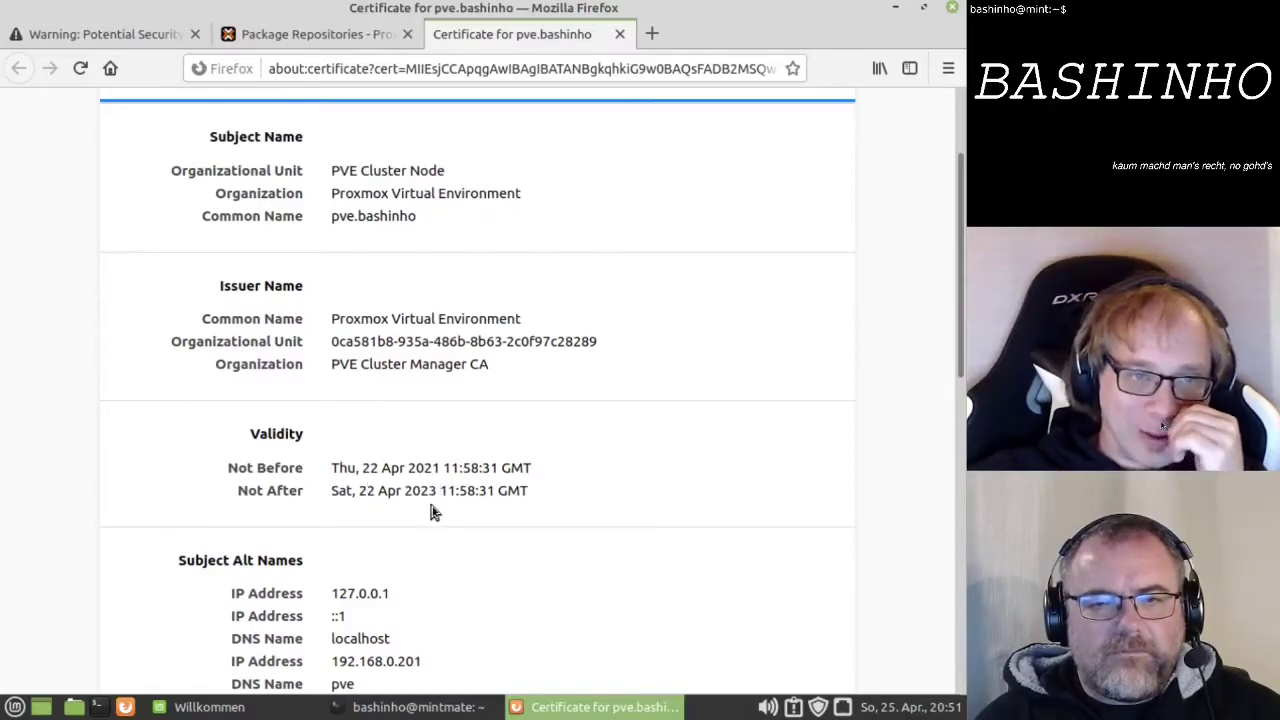
left_click_drag(428, 492, 437, 498)
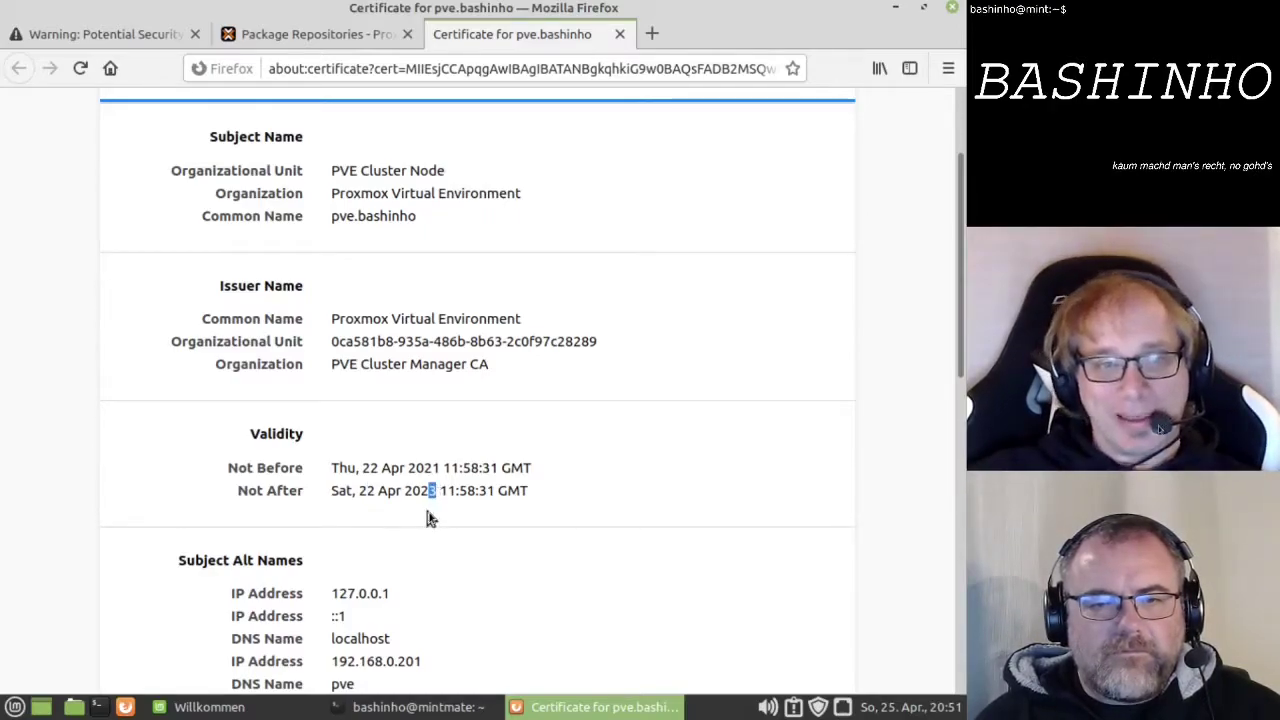
left_click(418, 527)
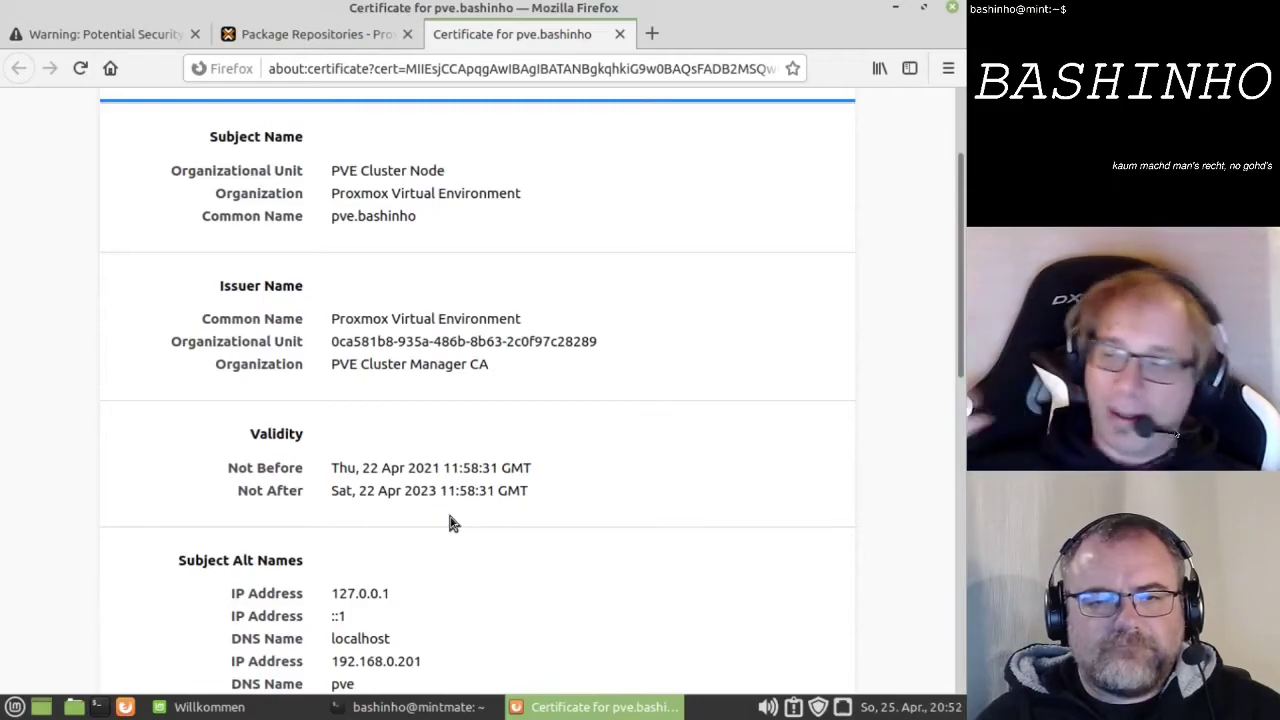
scroll(450, 523, "up", 3)
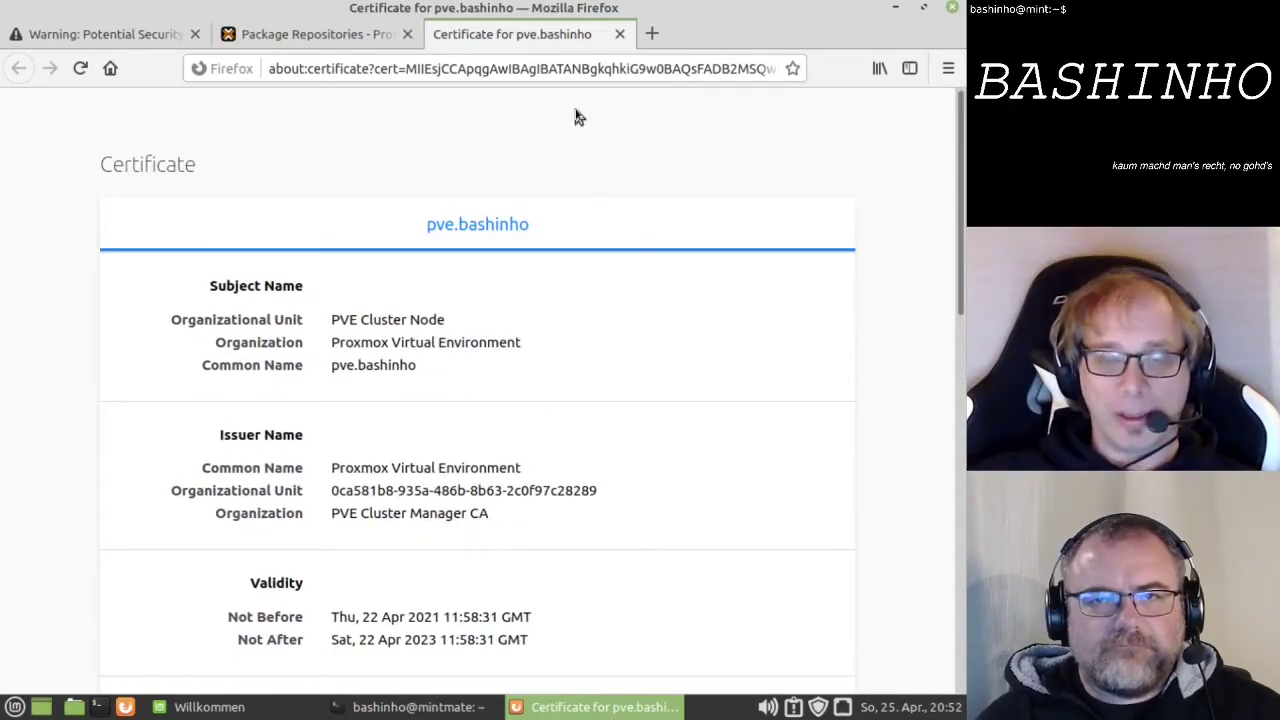
scroll(584, 122, "down", 1)
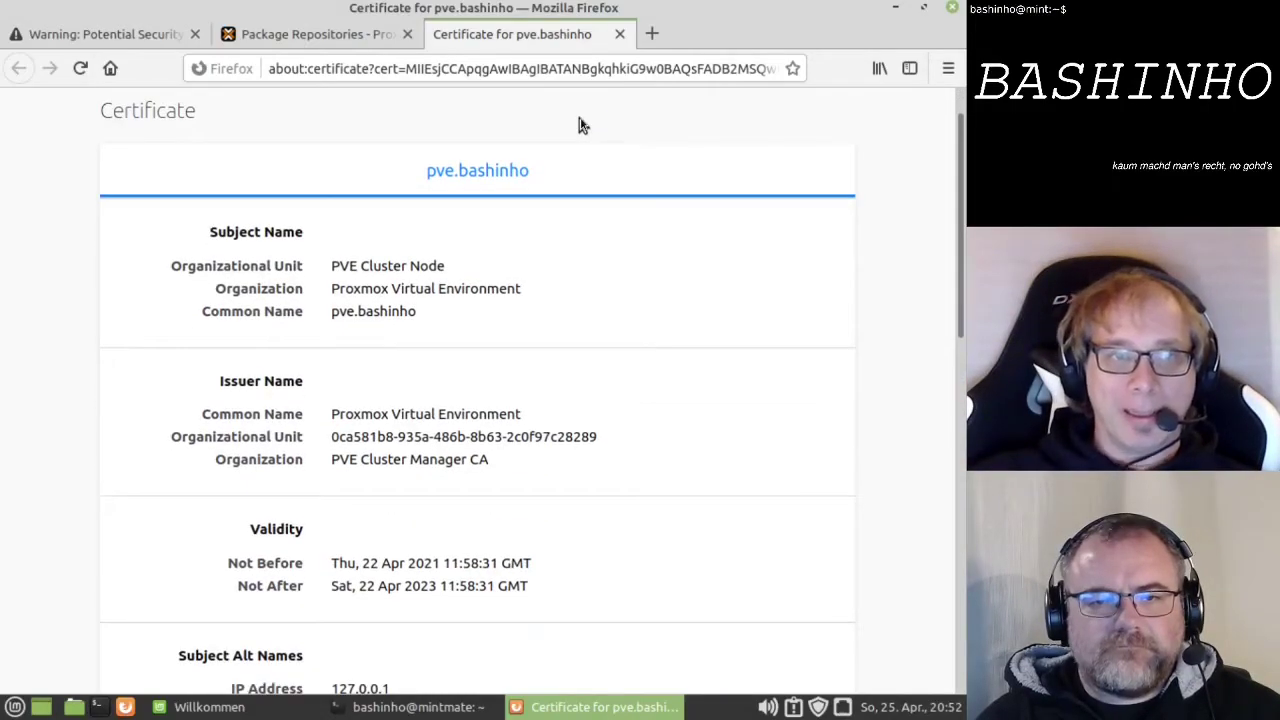
scroll(584, 122, "down", 2)
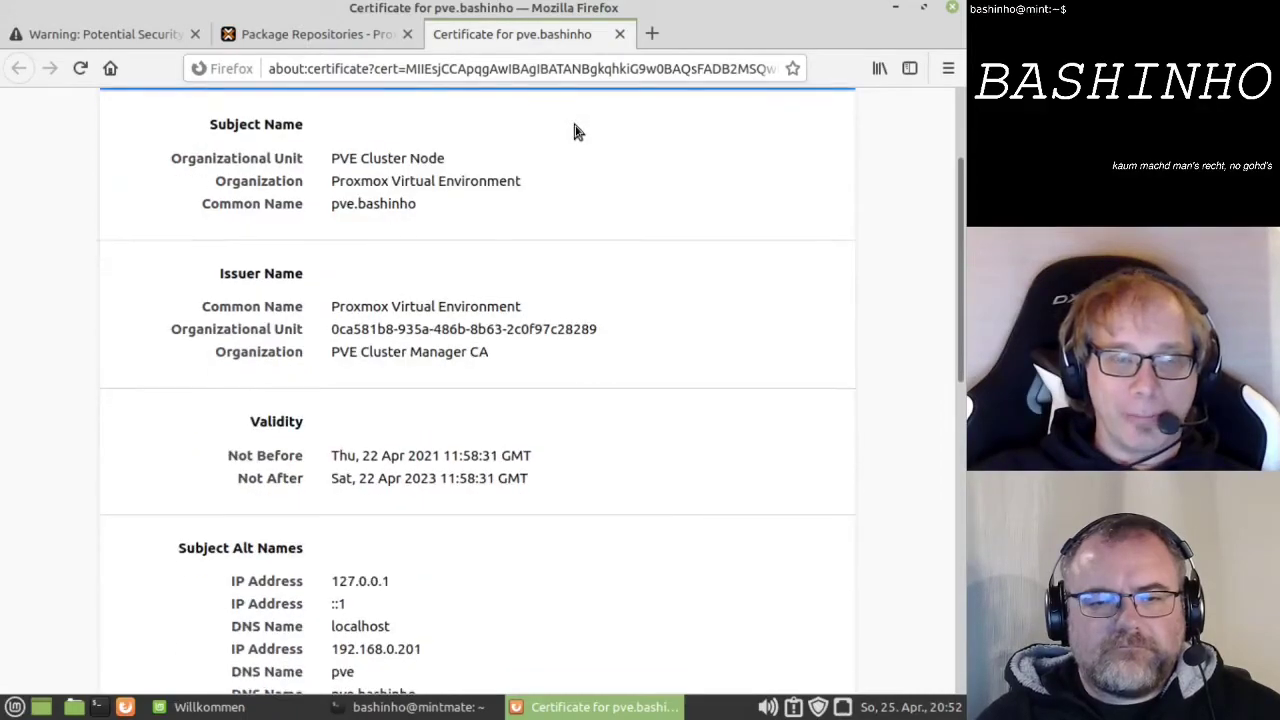
scroll(578, 128, "down", 1)
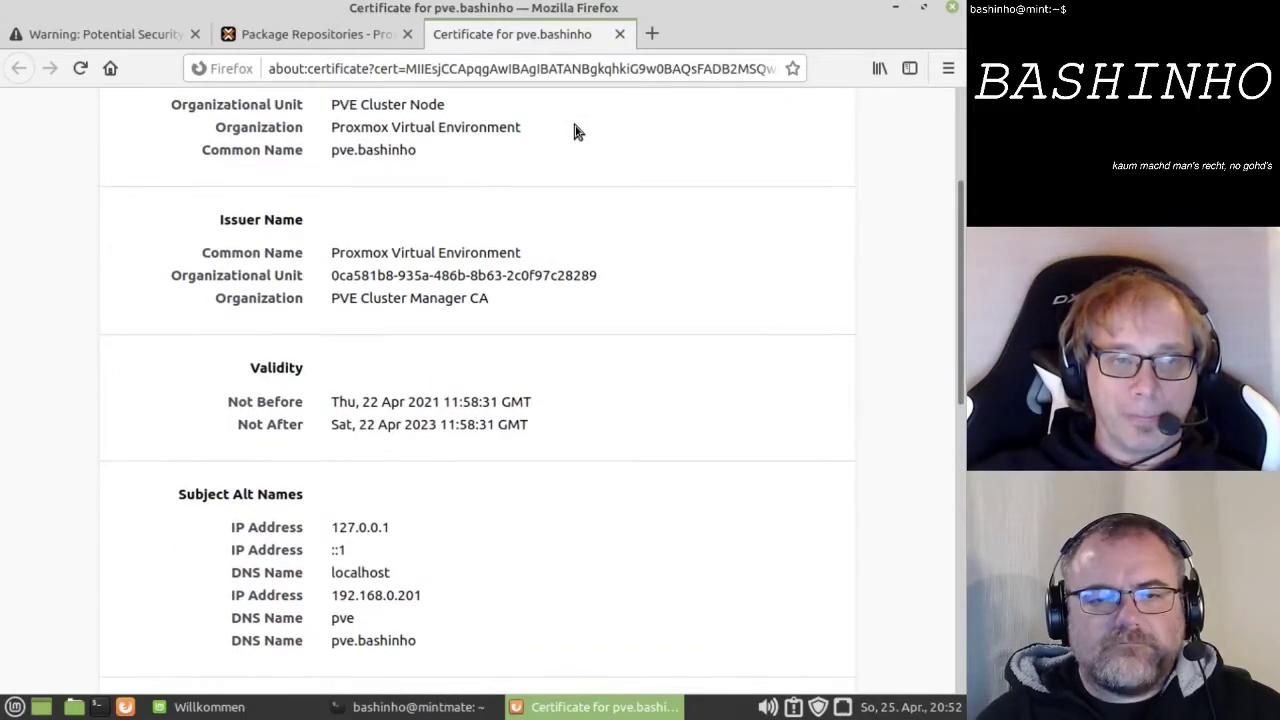
Close the certificate tab and accept the risk to load the Proxmox VE login at 192.168.0.201:8006
left_click(619, 34)
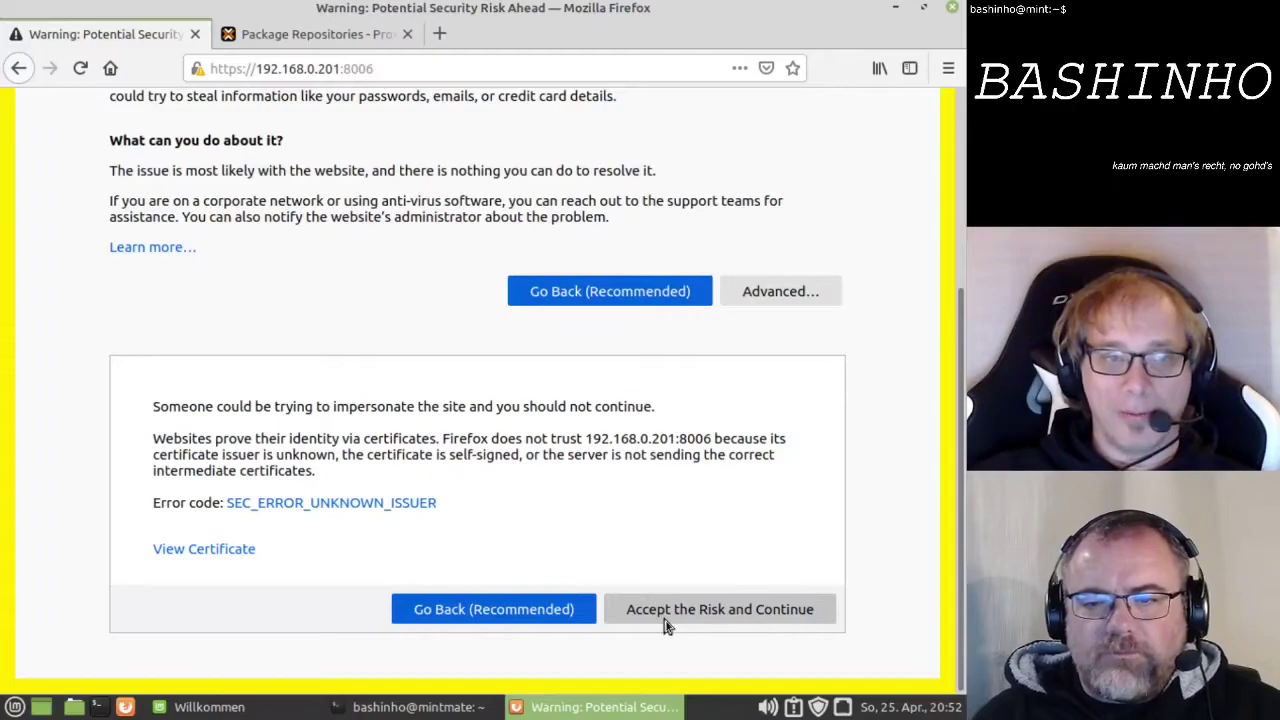
left_click(670, 620)
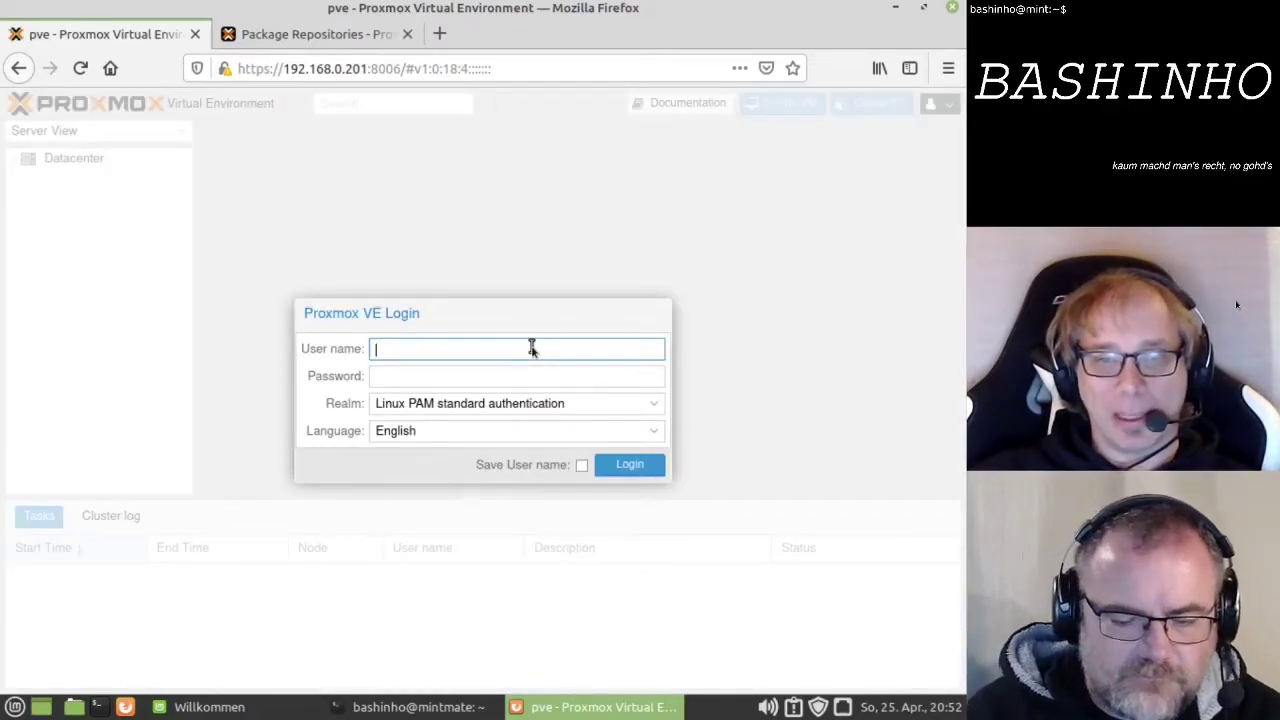
Enter the root credentials and switch the login language to German
type("root")
key("Tab")
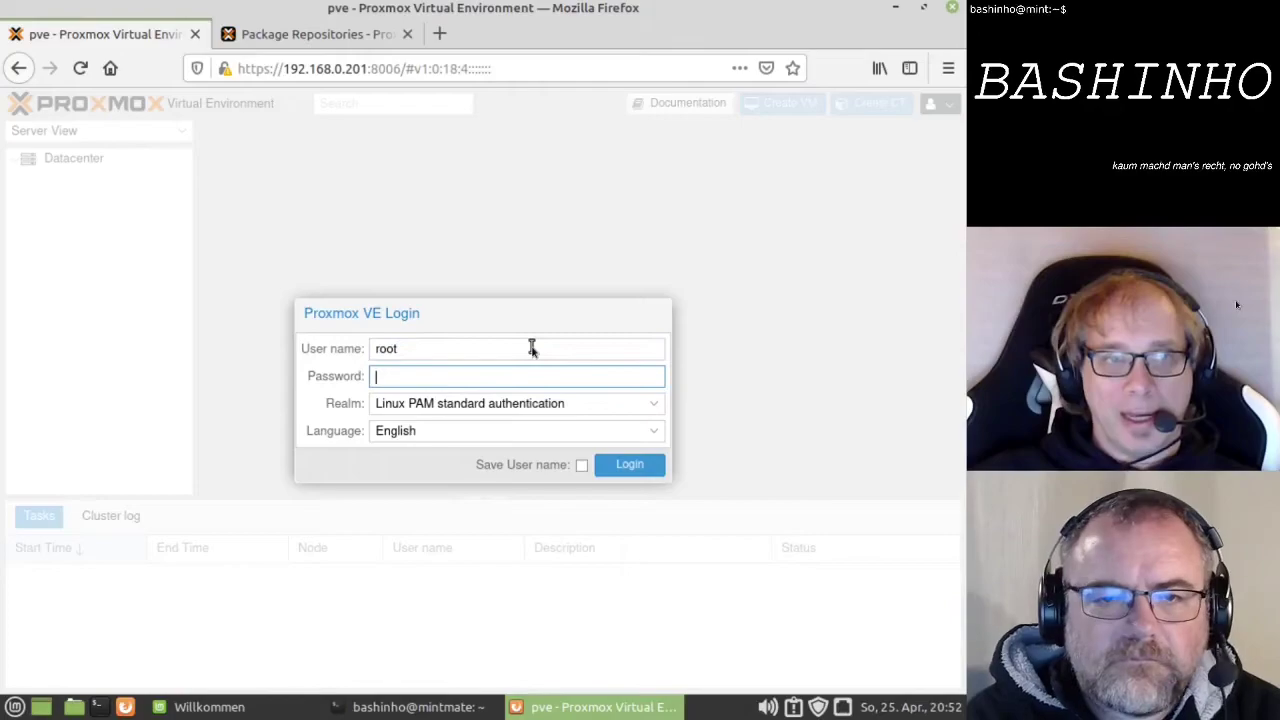
type("root••")
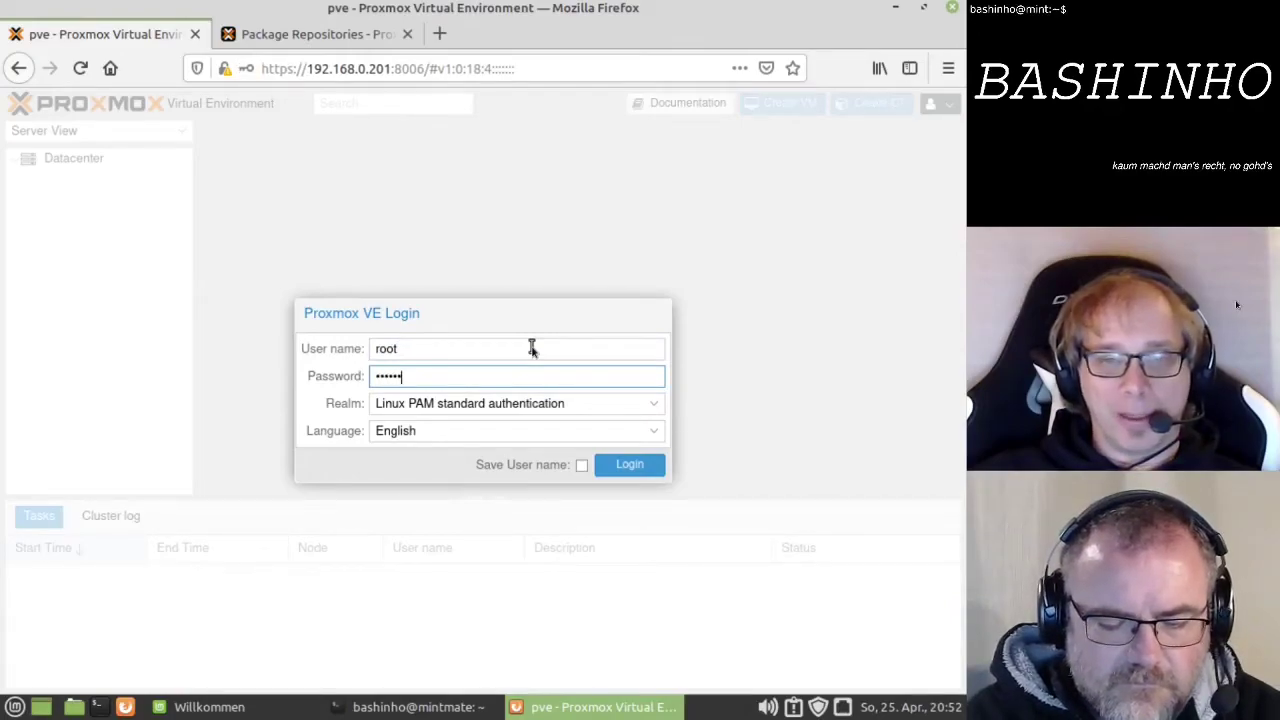
type("•••")
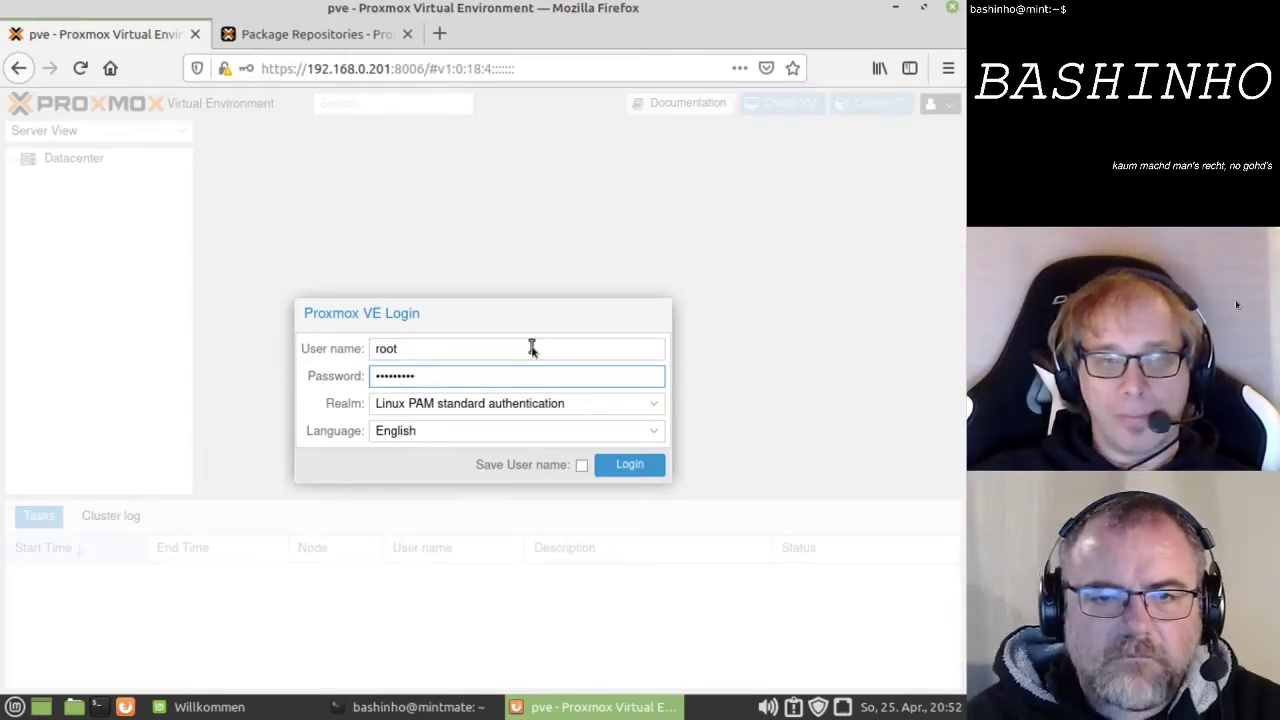
left_click(612, 430)
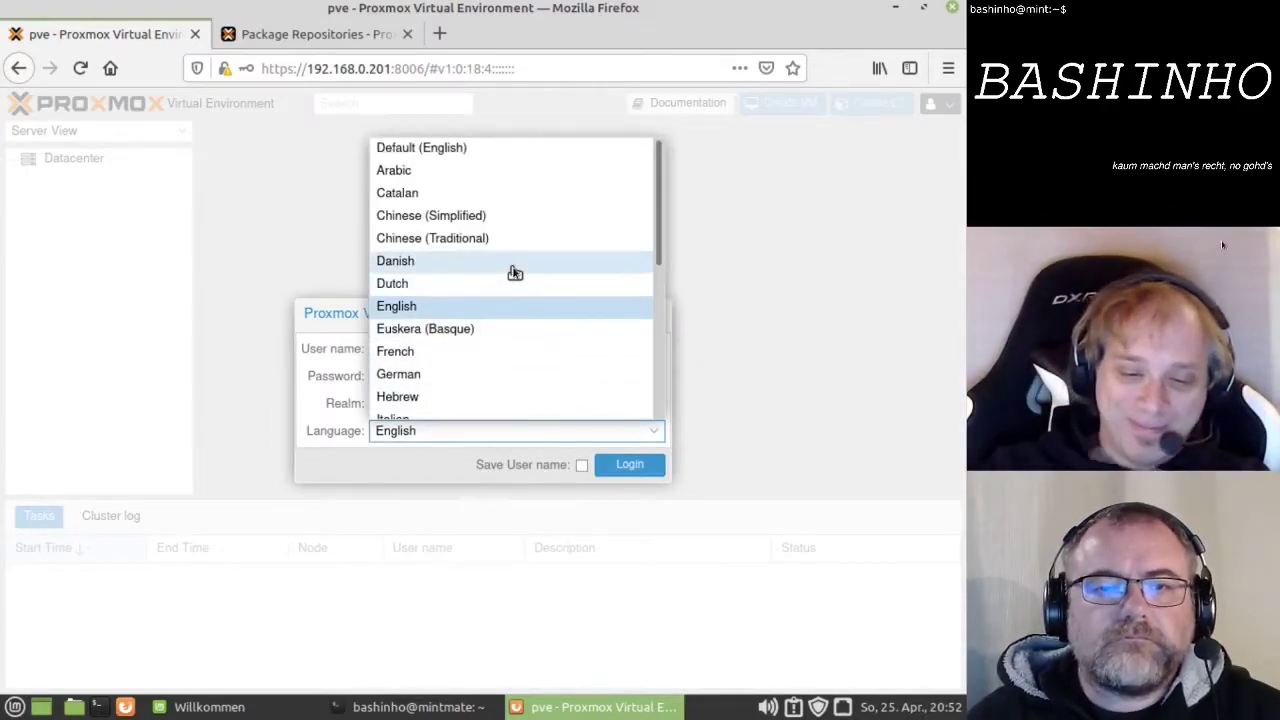
left_click(469, 376)
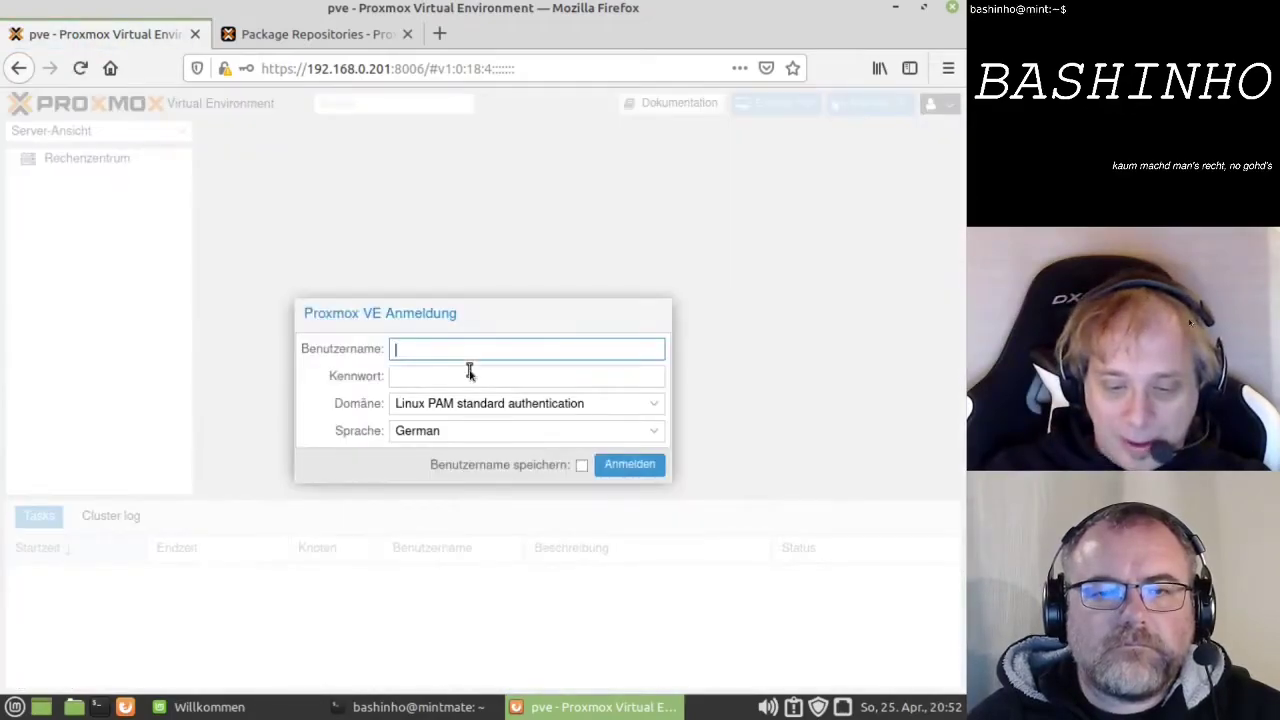
Log in as root, dismiss the no-subscription notice and select the pve node
type("root")
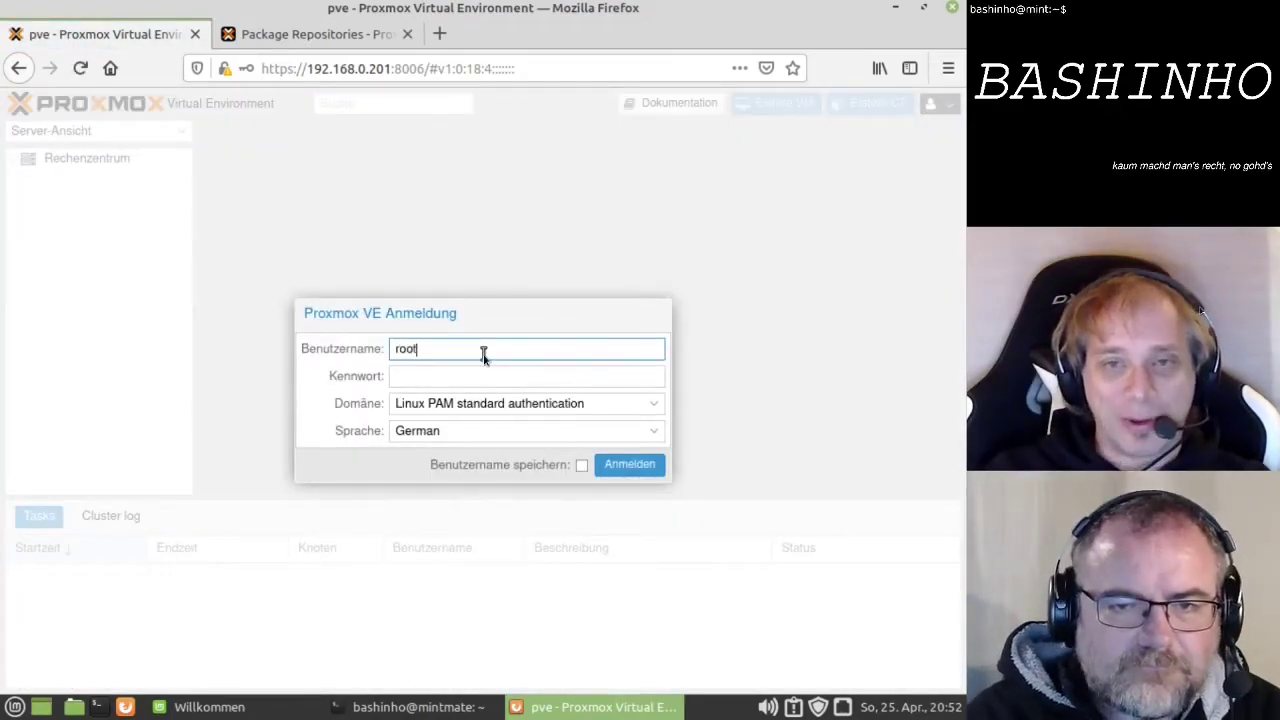
key("Tab")
type("****")
key("Return")
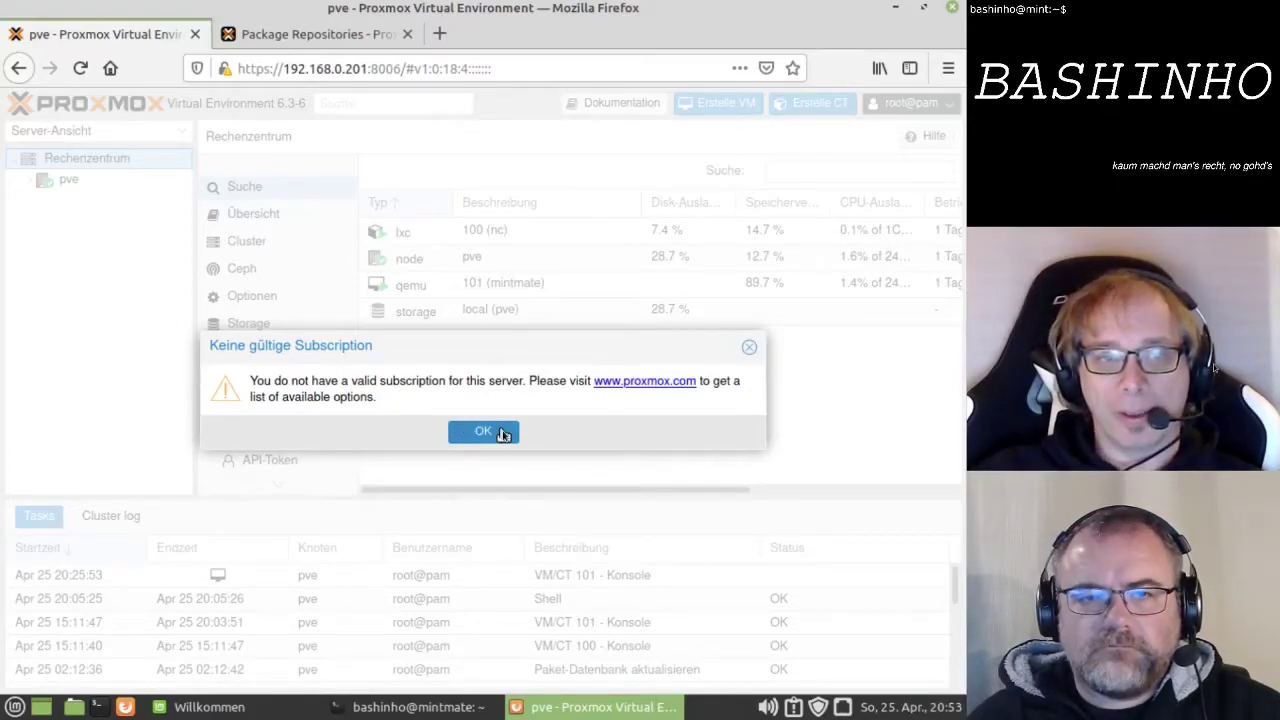
left_click(503, 433)
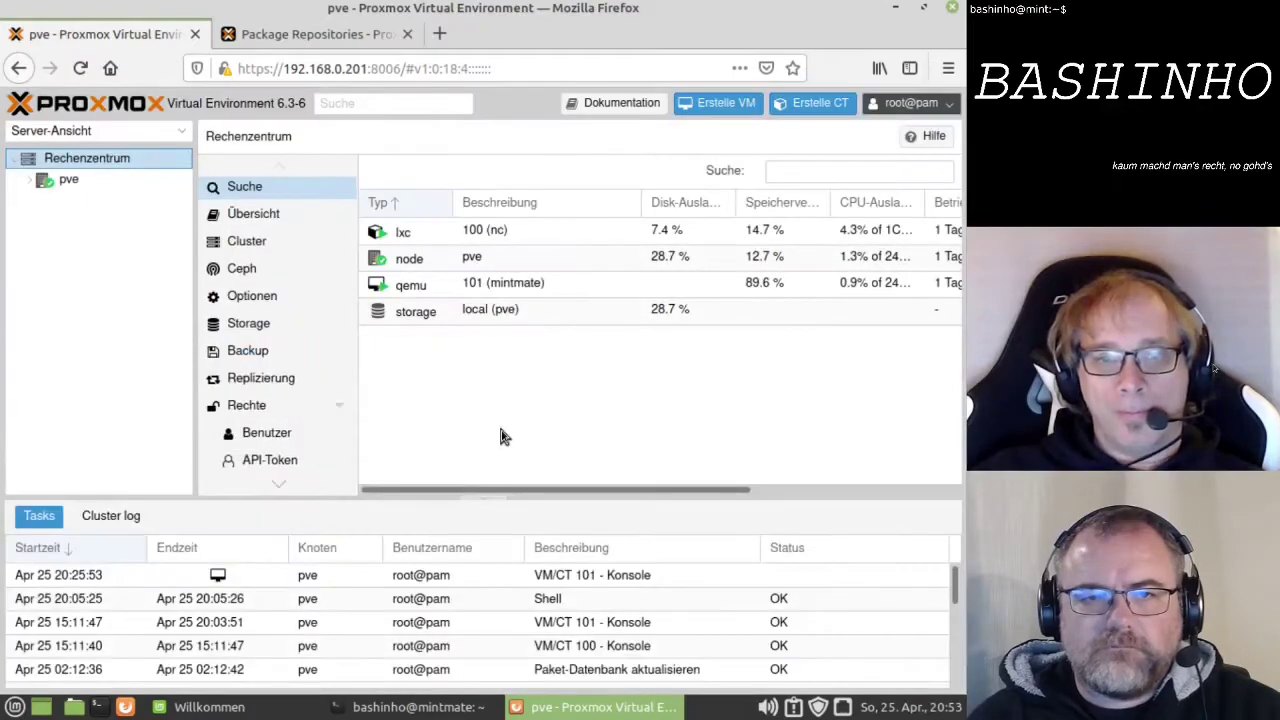
left_click(94, 173)
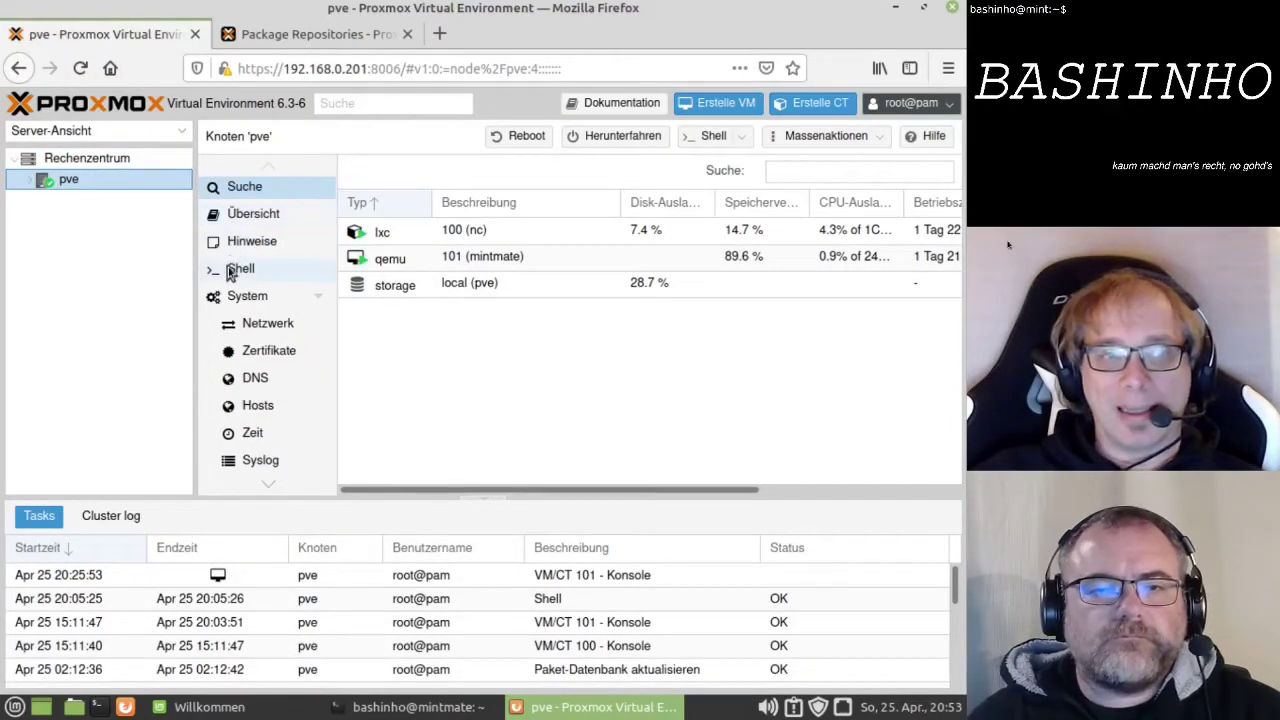
In the pve node shell, view /etc/apt/sources.list in vi to confirm the pve-no-subscription line, then quit
left_click(241, 270)
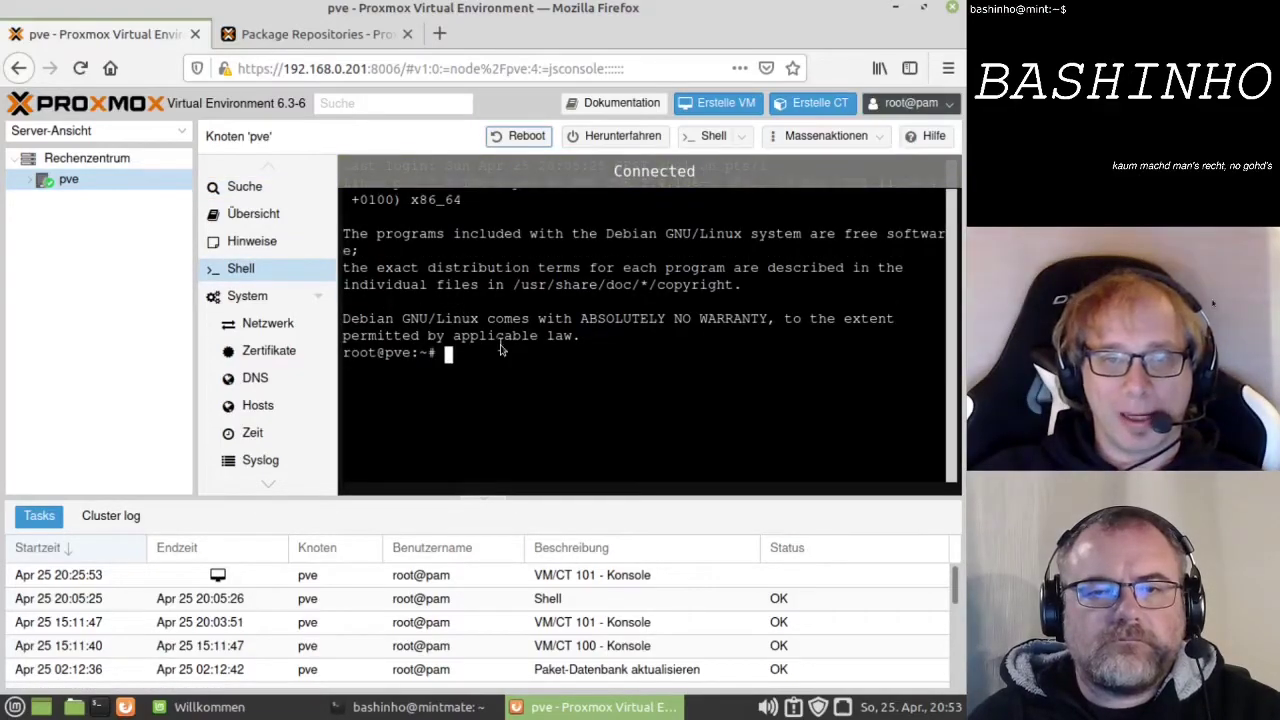
type("root")
key("Return")
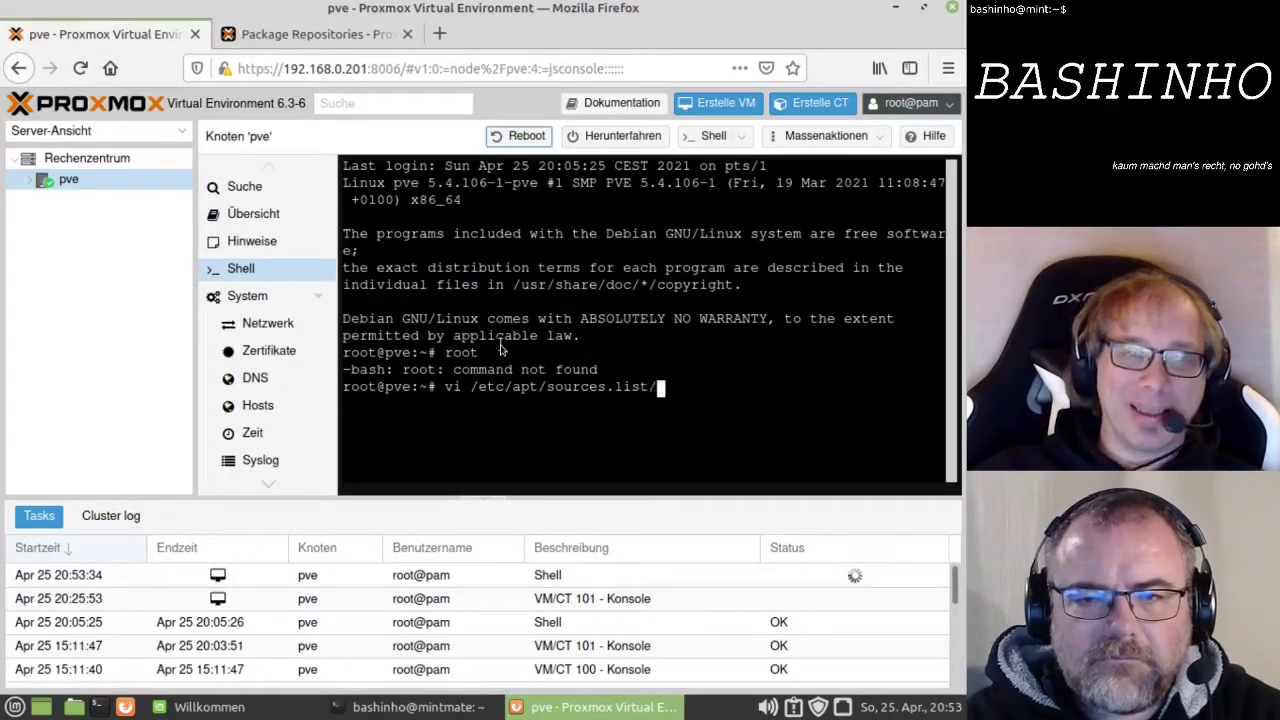
key("Tab")
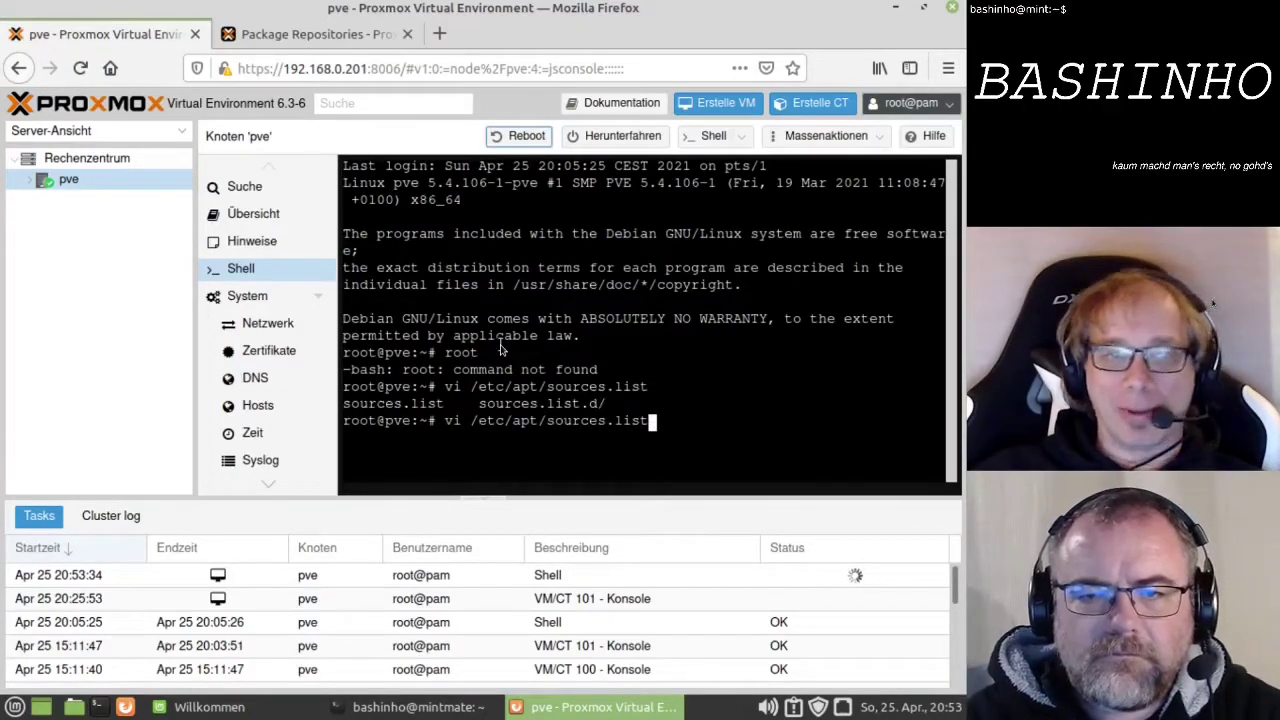
key("Return")
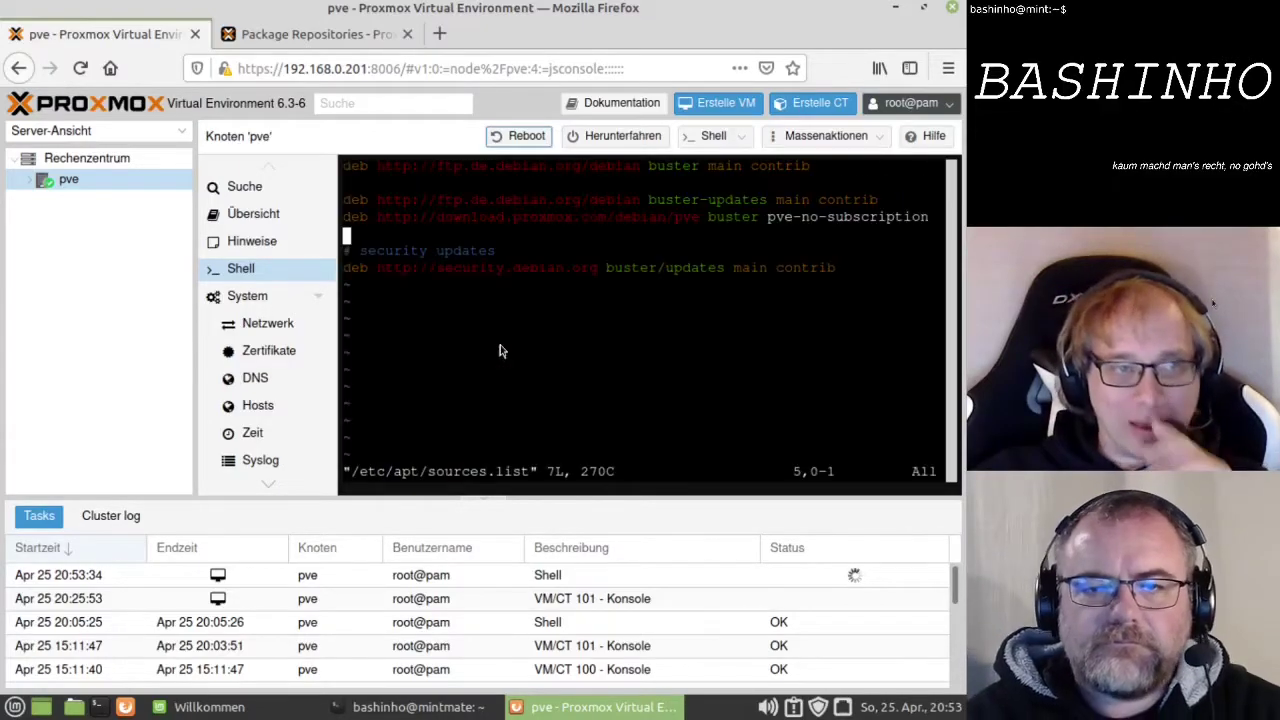
key("Up")
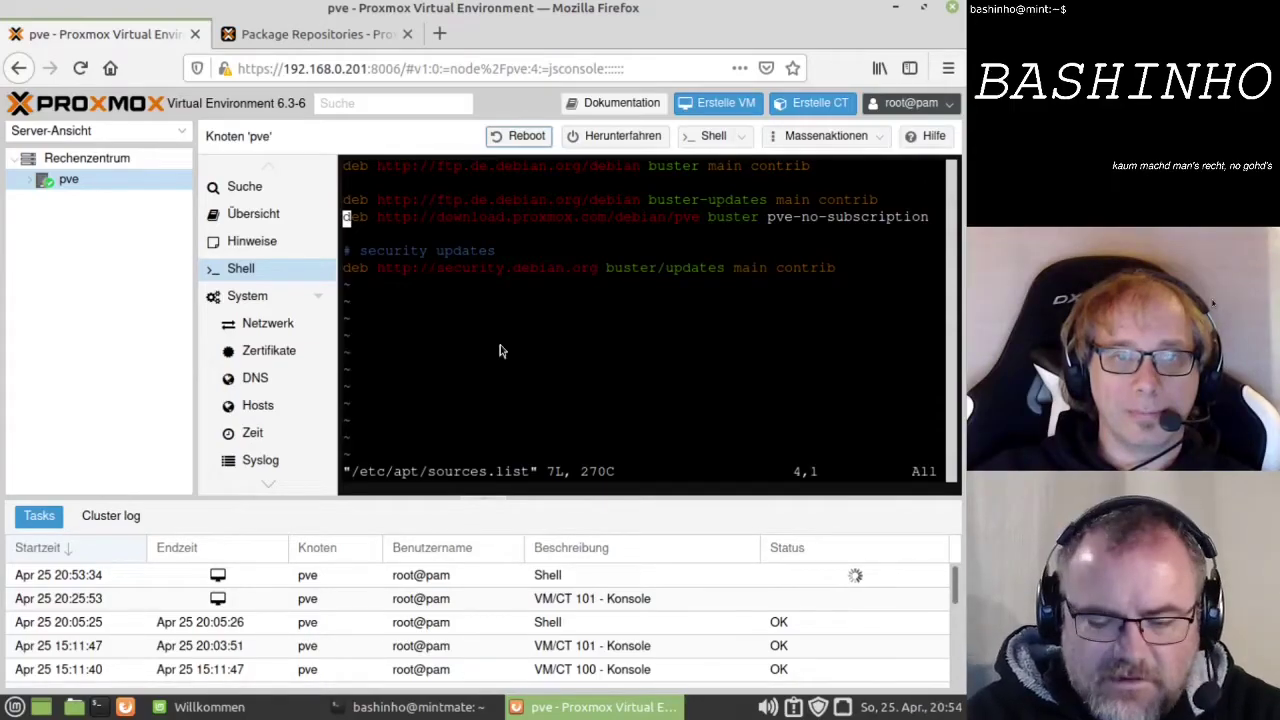
type(":q")
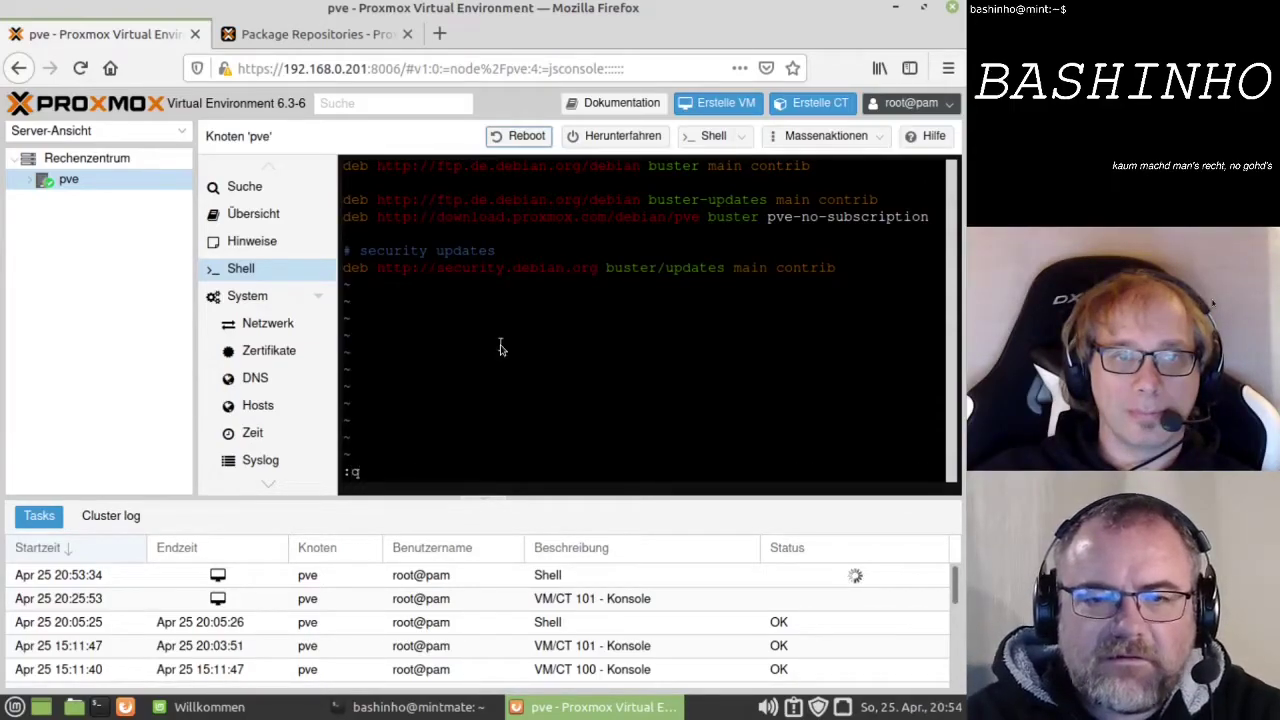
key("Return")
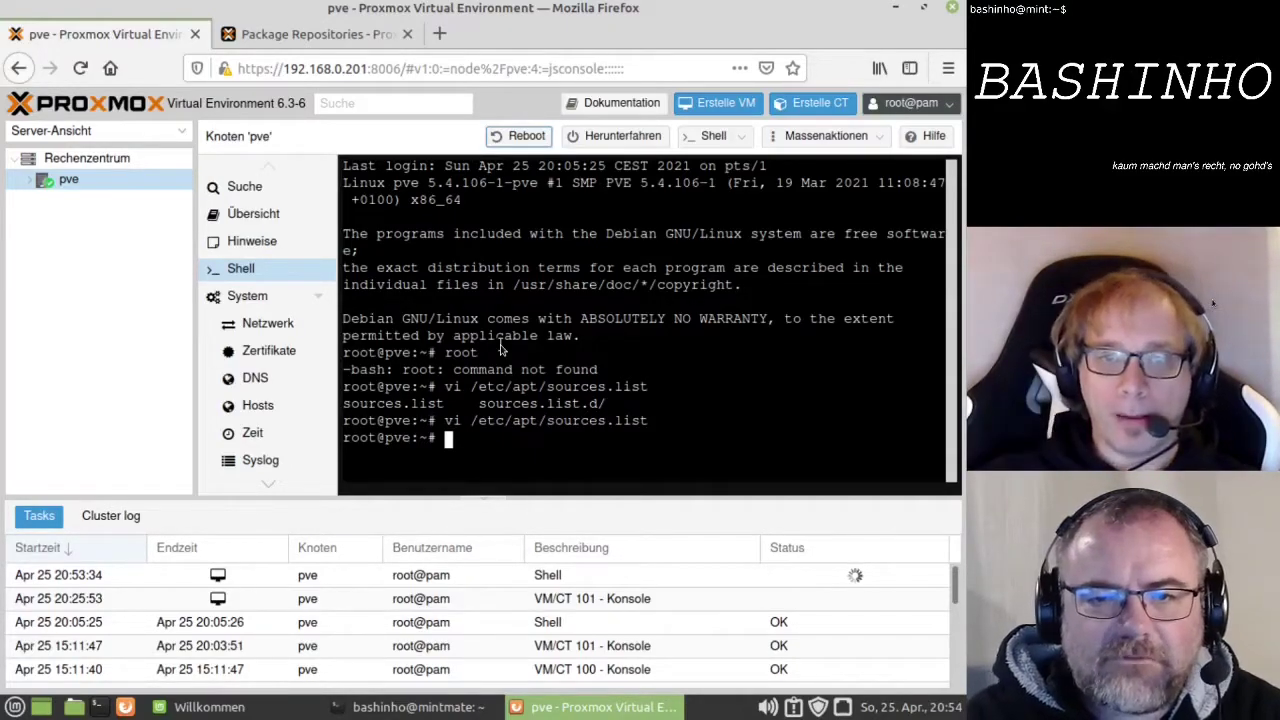
Open /etc/apt/sources.list.d/pve-enterprise.list in vim, comment out its deb line with #, and save with :wq
type("vim /")
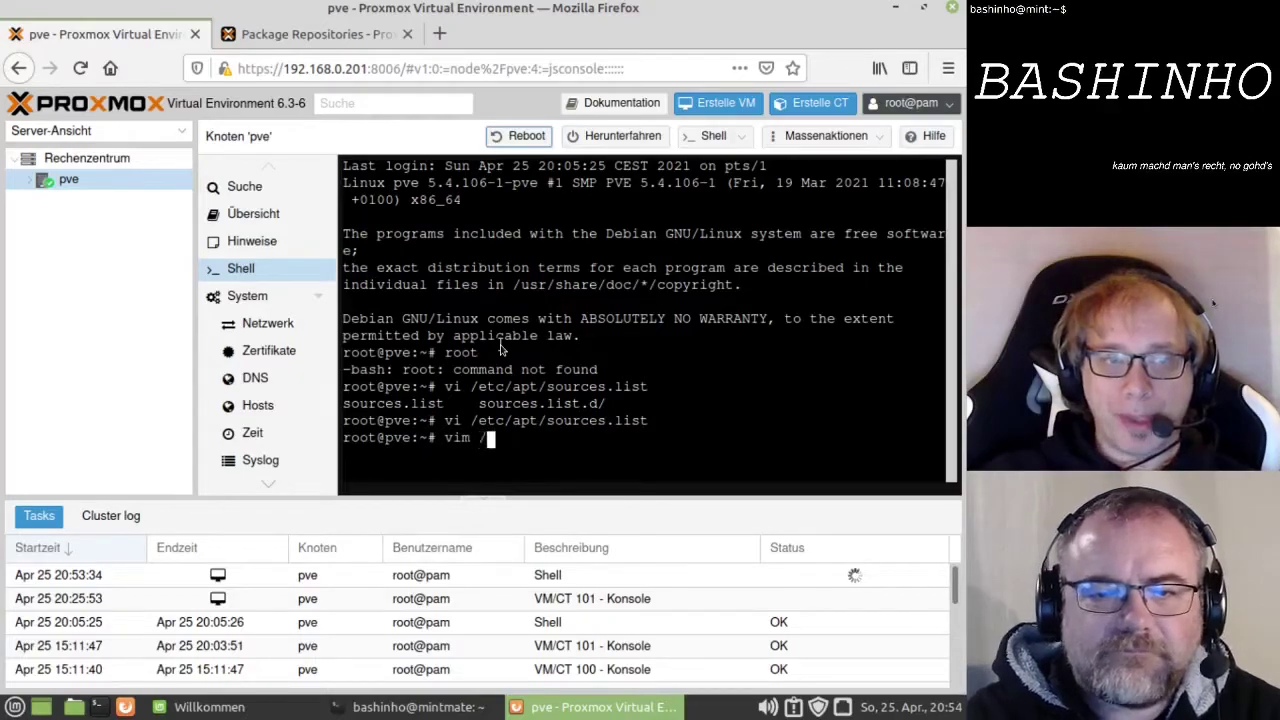
type("etc/apt/sources.list")
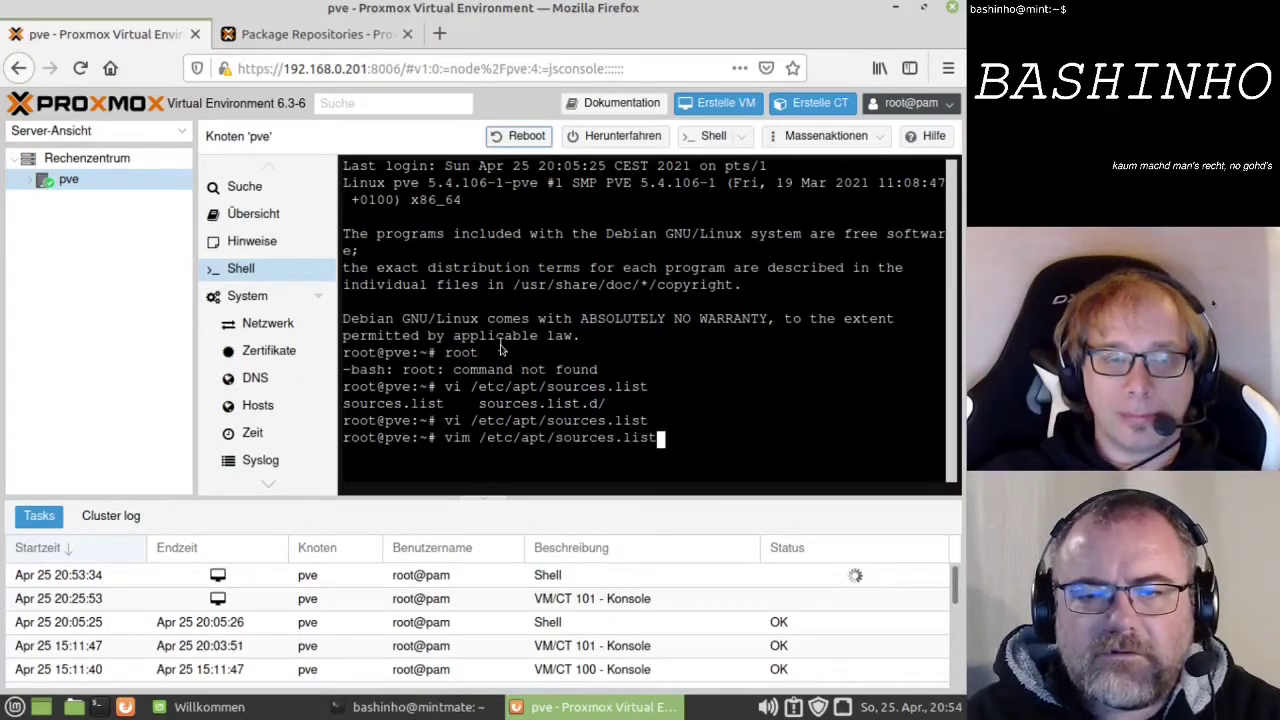
key("Tab")
key("Tab")
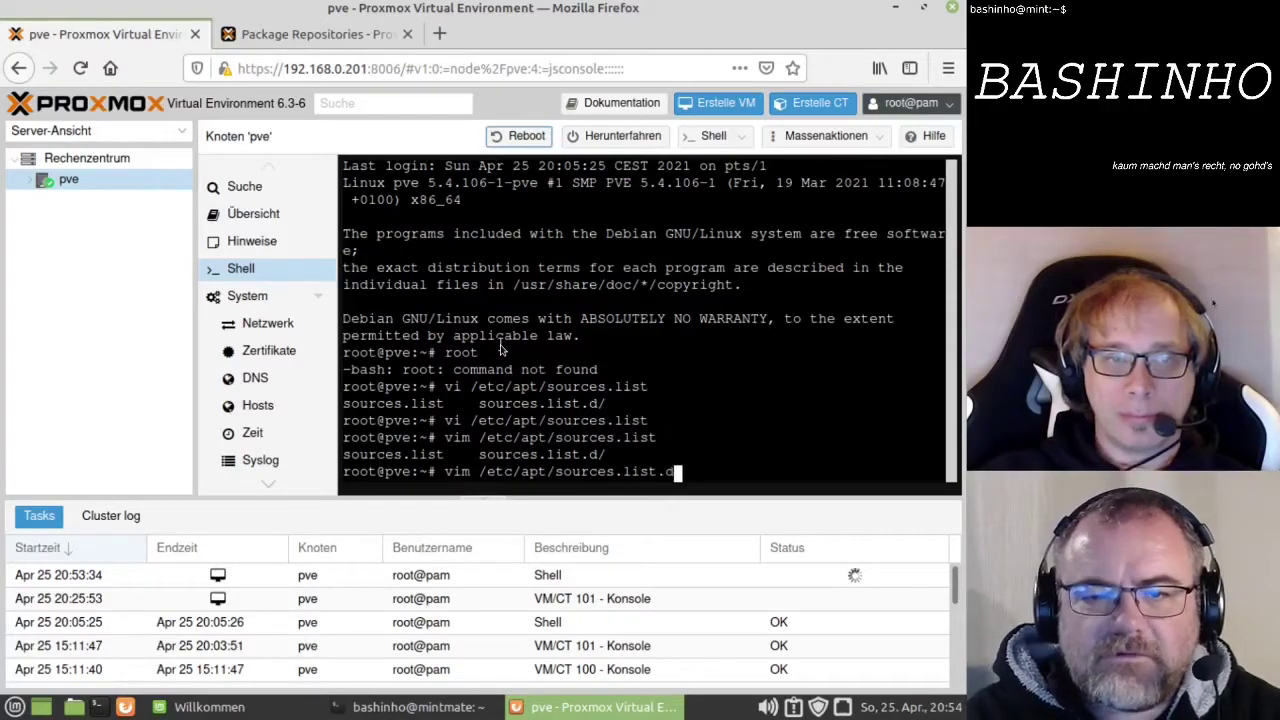
key("Tab")
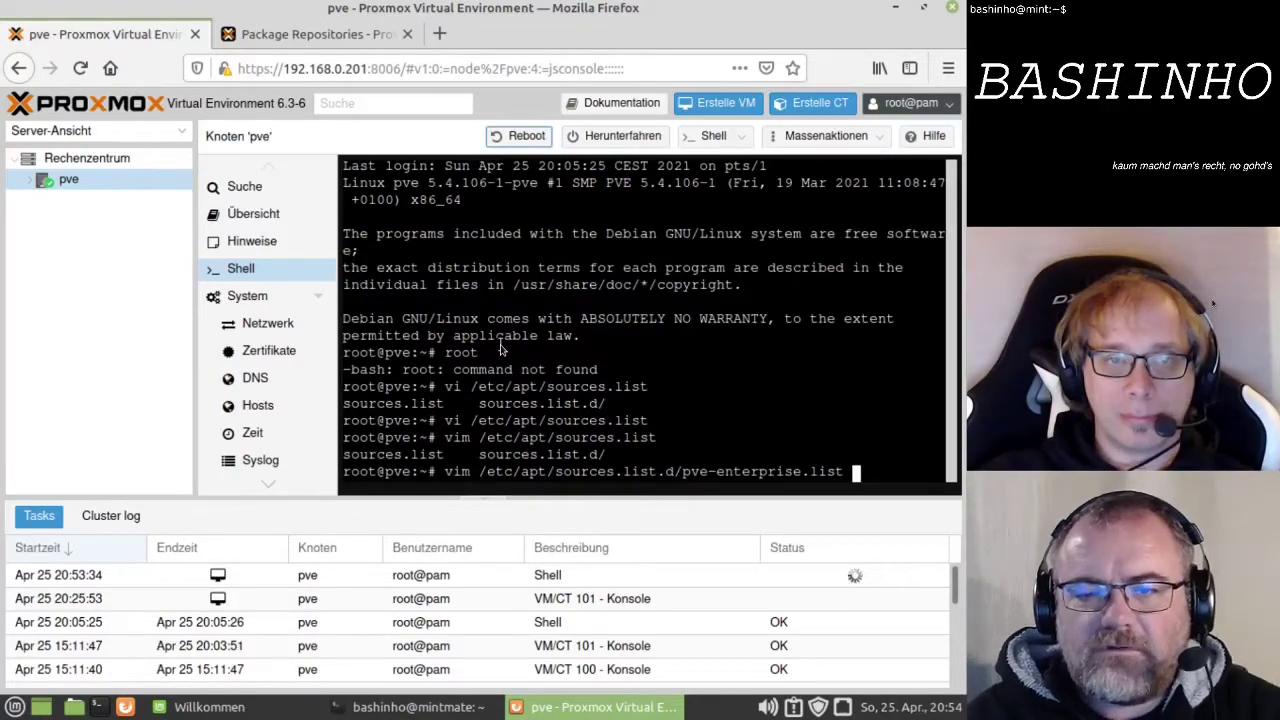
key("Return")
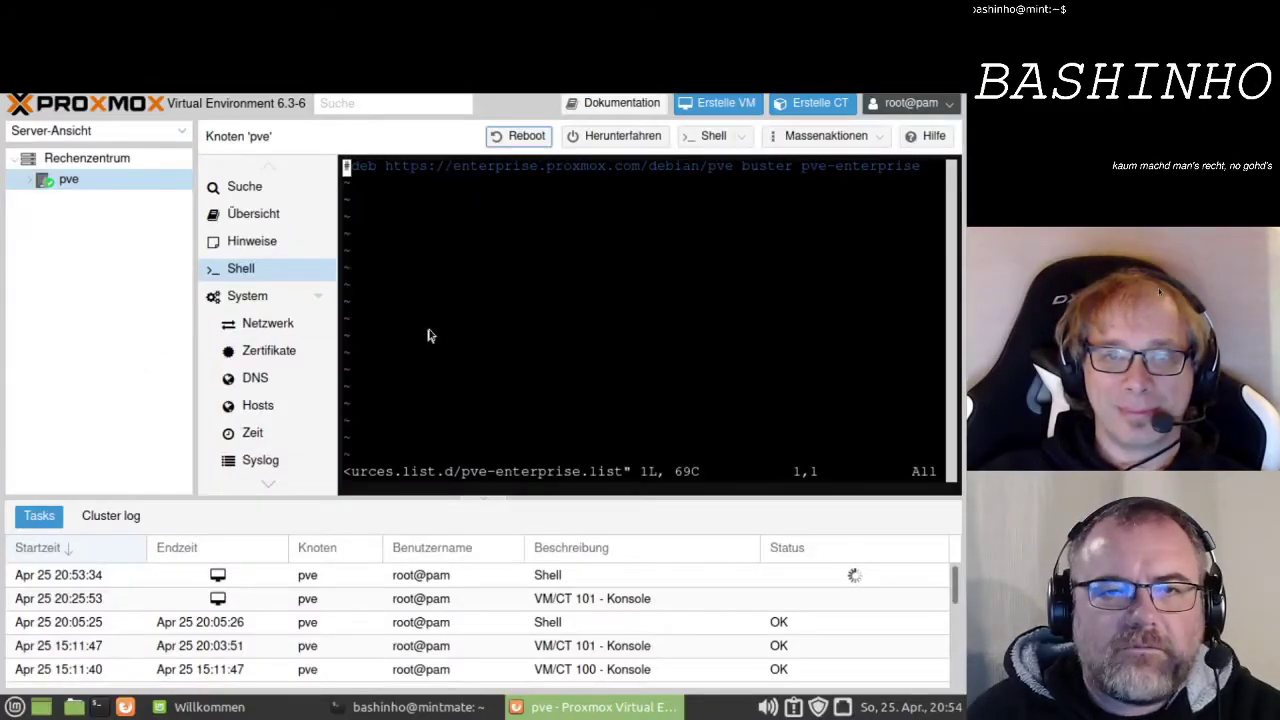
key("F11")
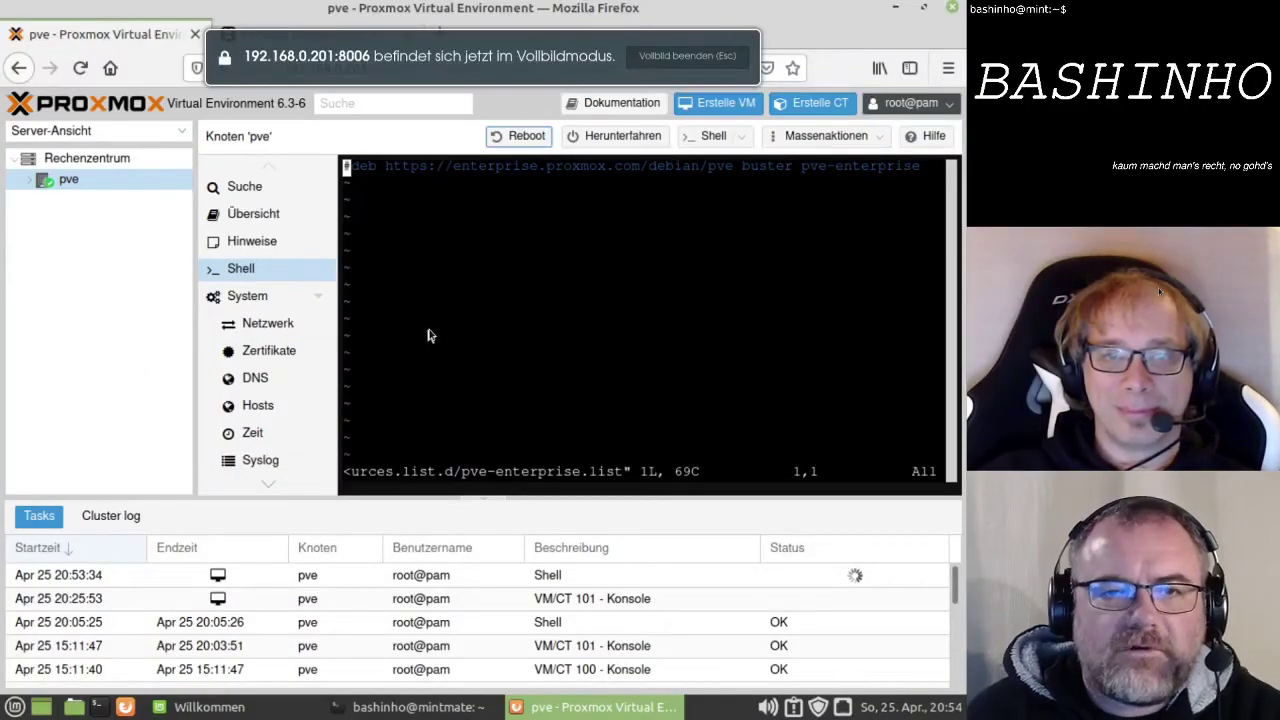
type(":wq")
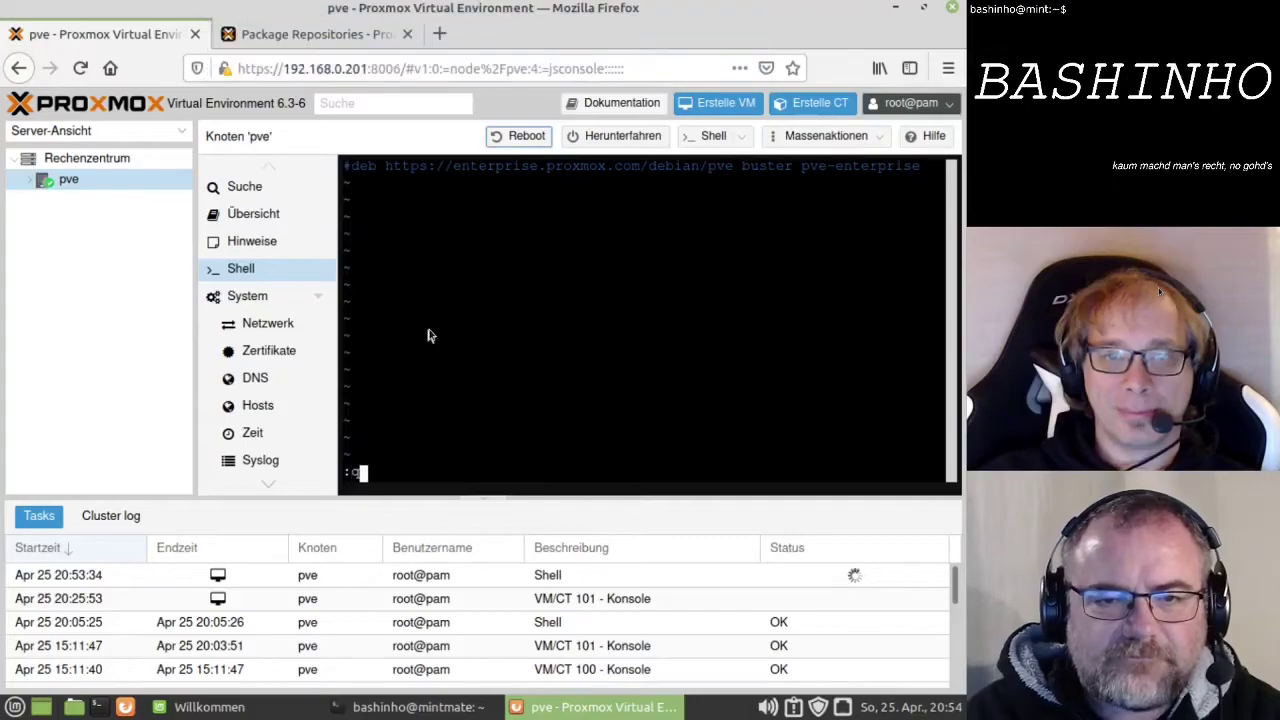
key("Return")
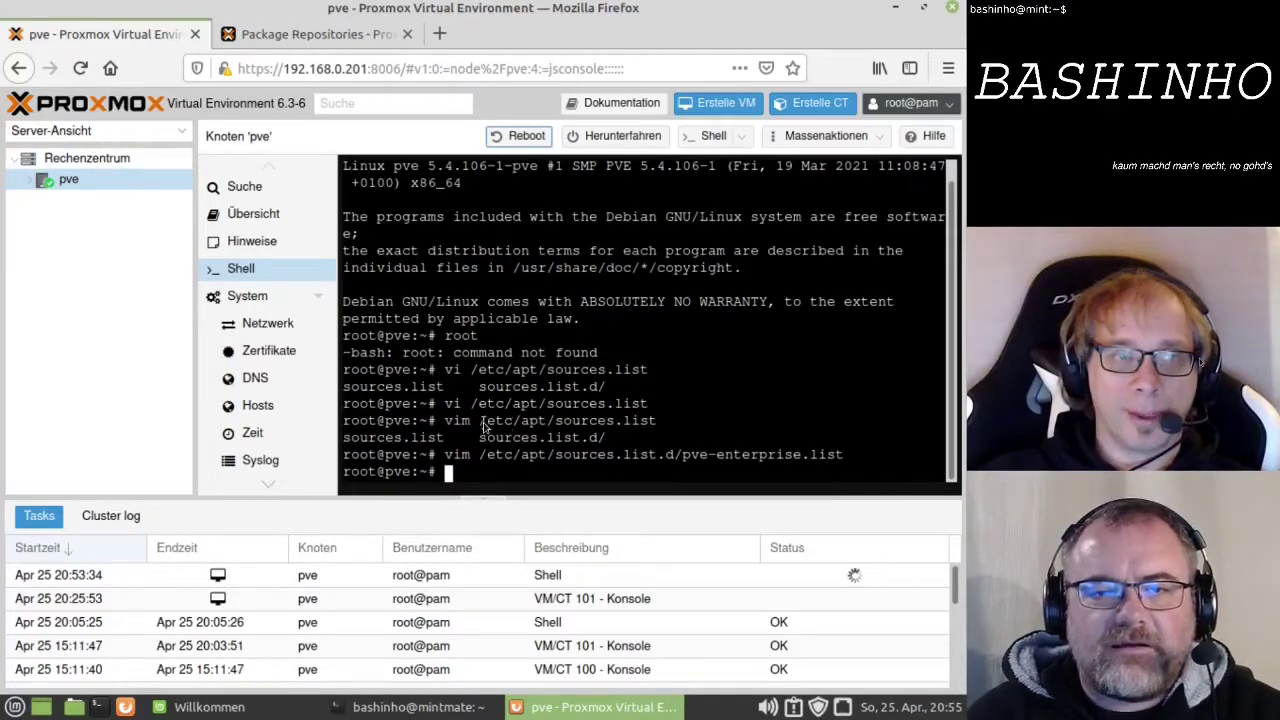
Run apt update, then apt dist-upgrade and confirm upgrading libgstreamer-plugins-base1.0-0
type("a")
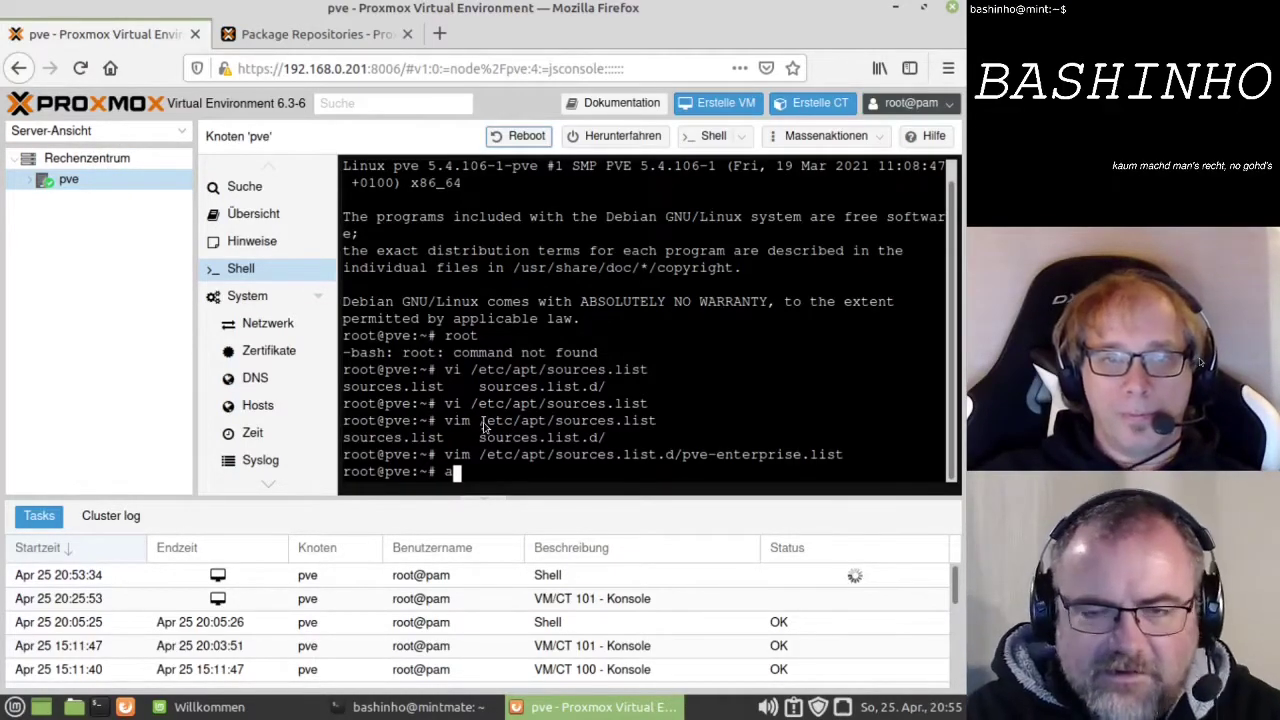
type("pt ")
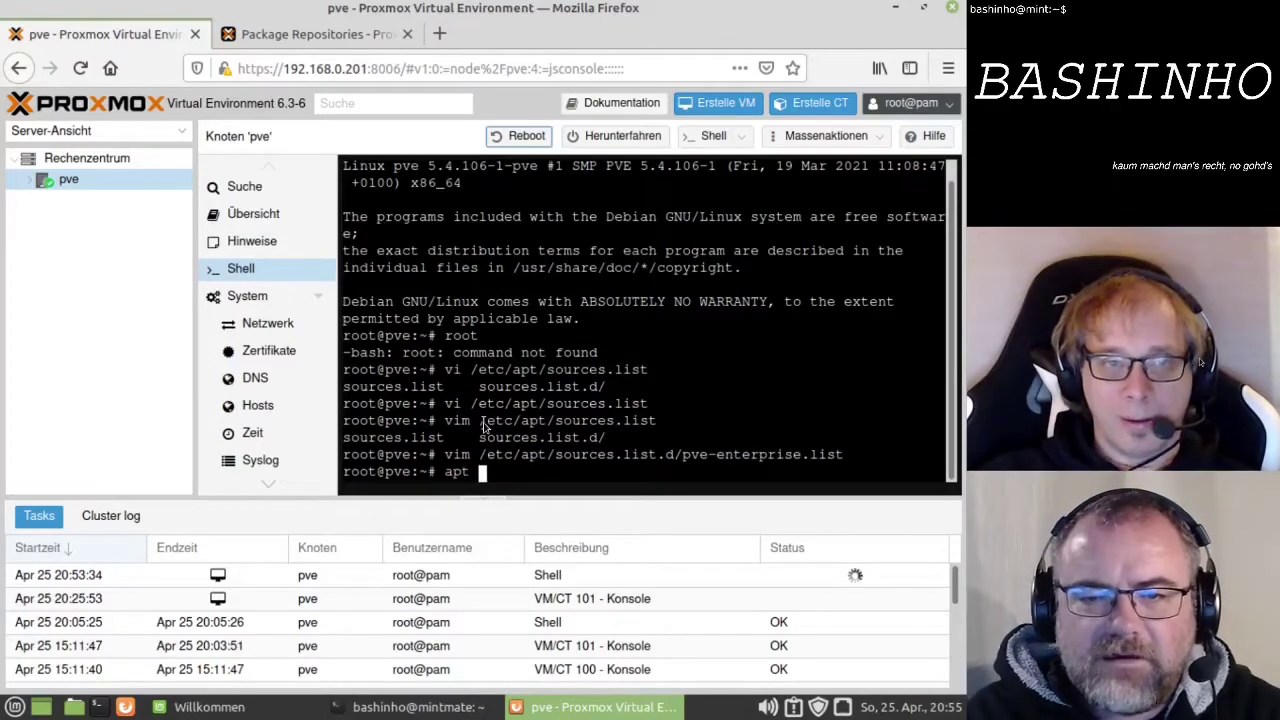
type("update")
key("Return")
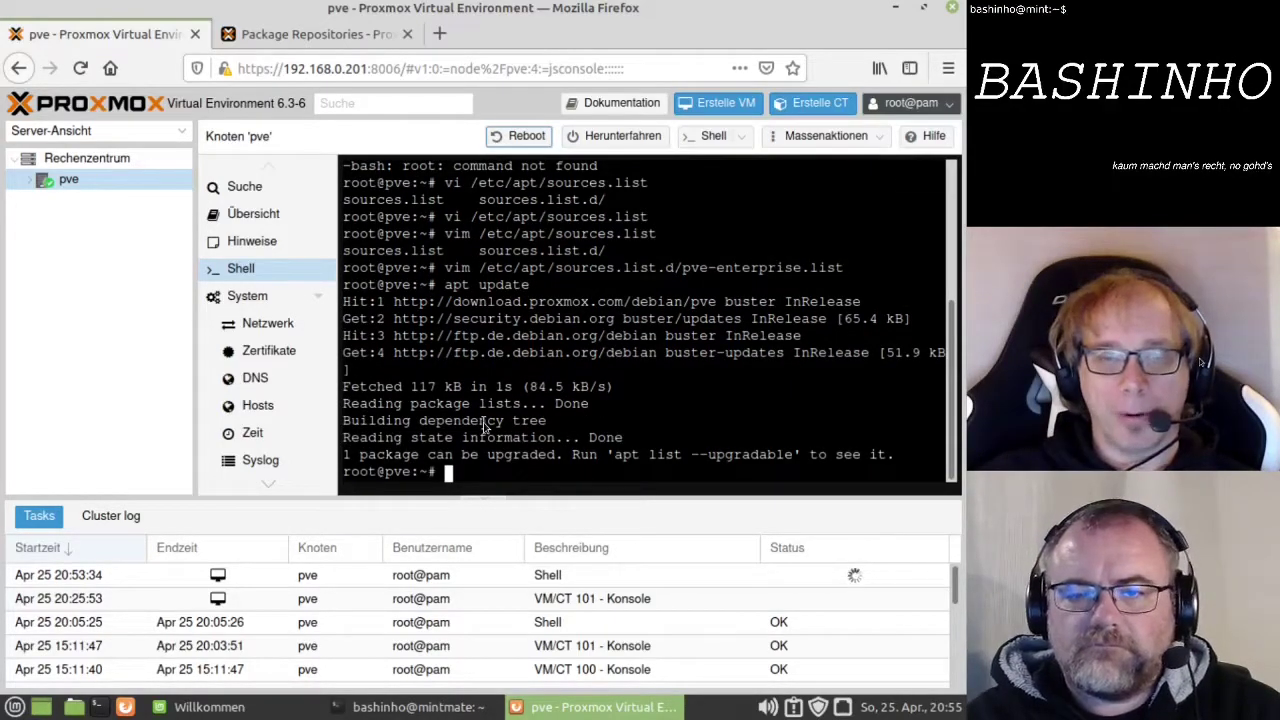
type("u")
key("BackSpace")
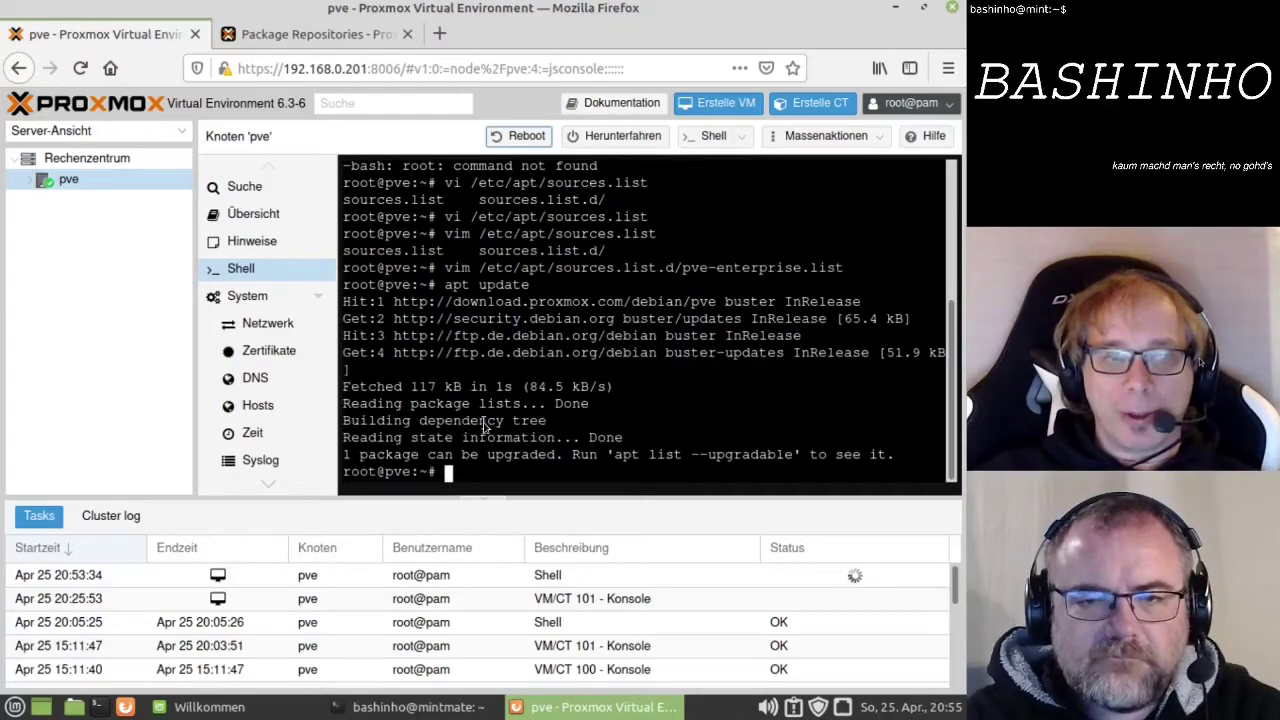
type("apt ")
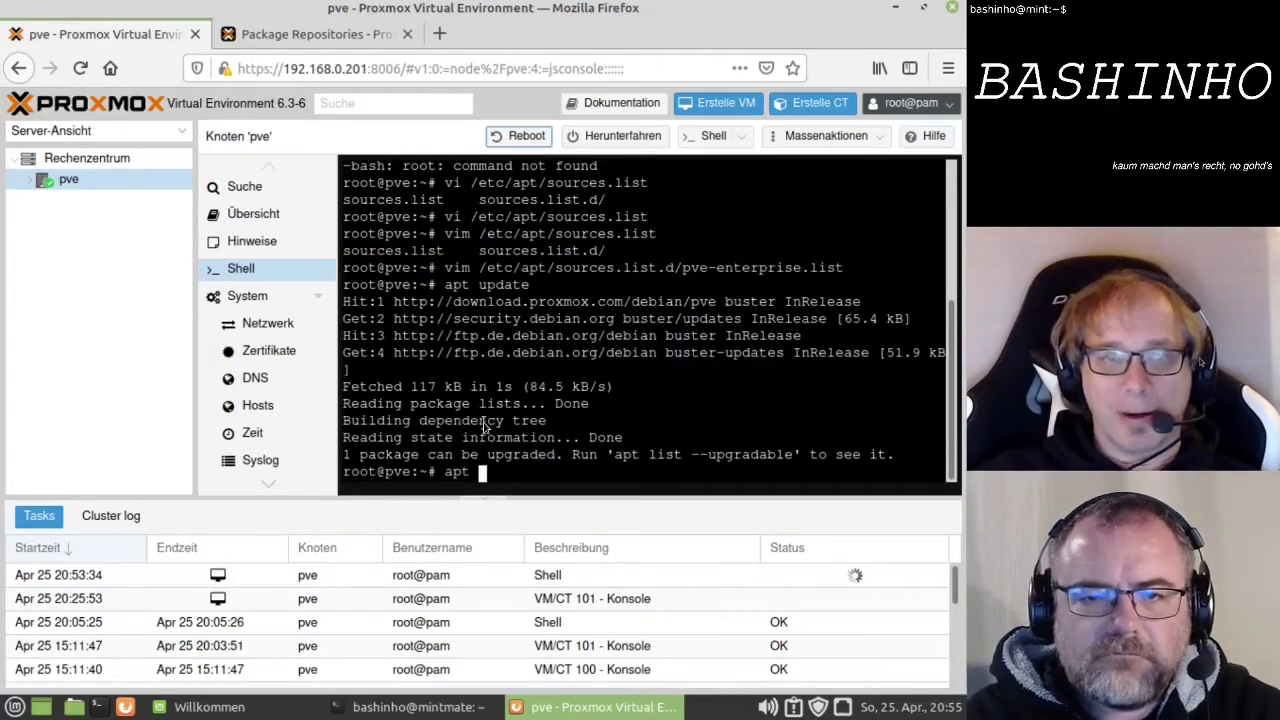
type("sdi")
key("BackSpace")
key("BackSpace")
key("BackSpace")
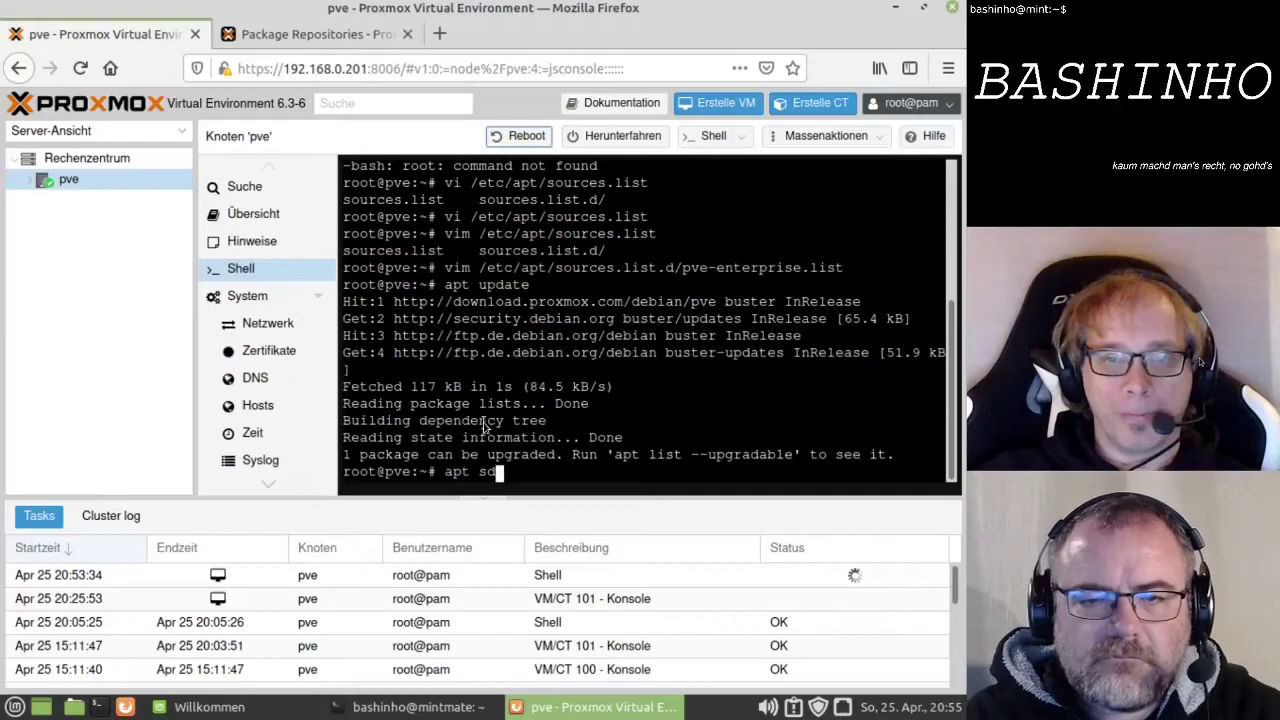
key("BackSpace")
key("BackSpace")
type("dist")
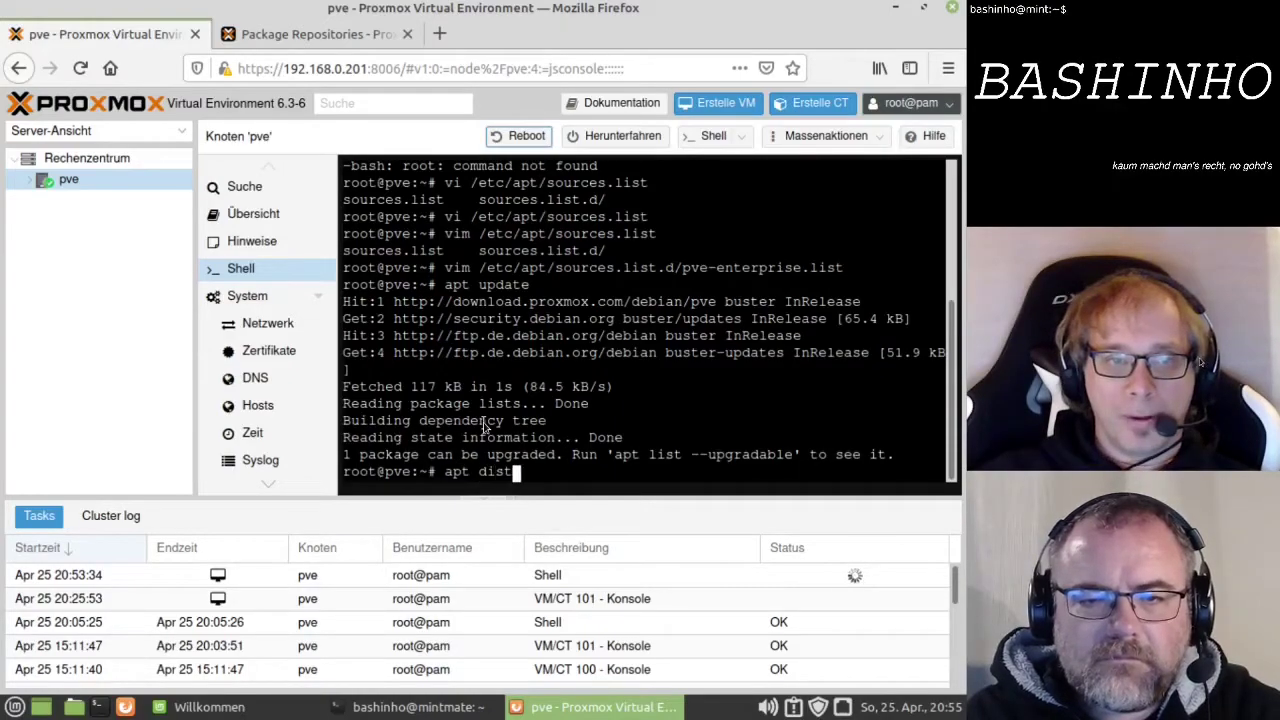
type("-upgh")
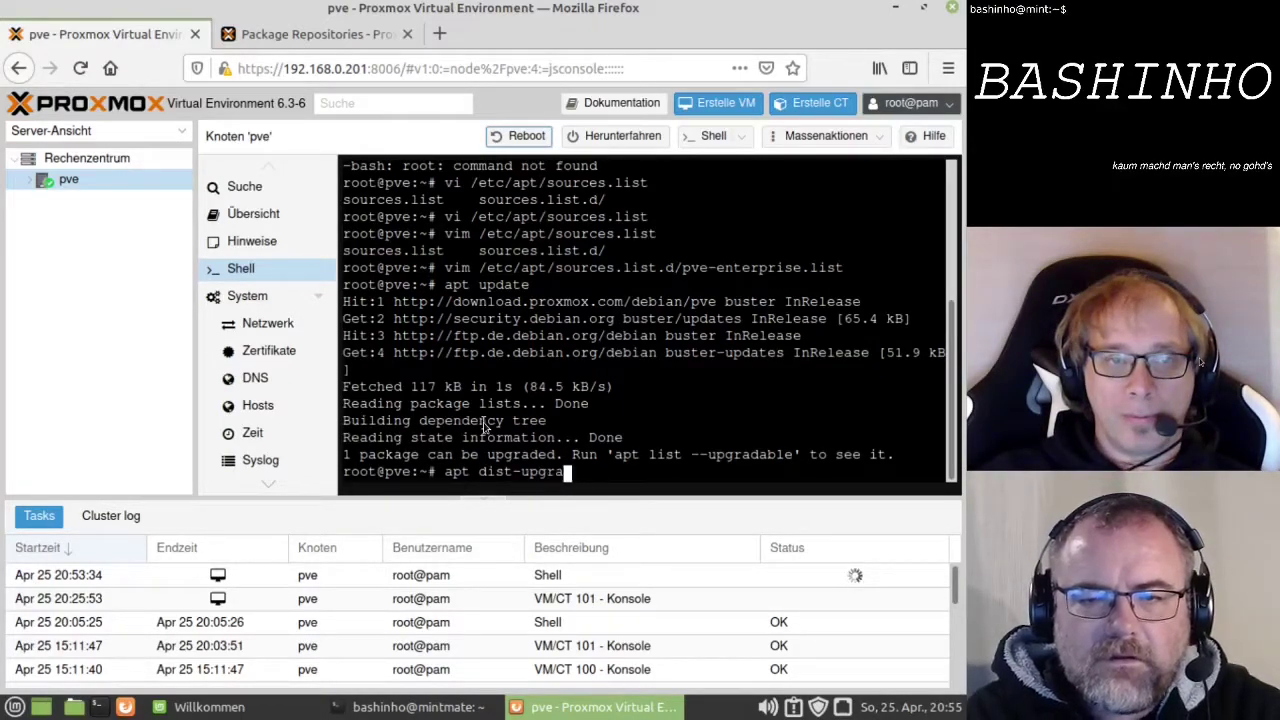
type("de")
key("Return")
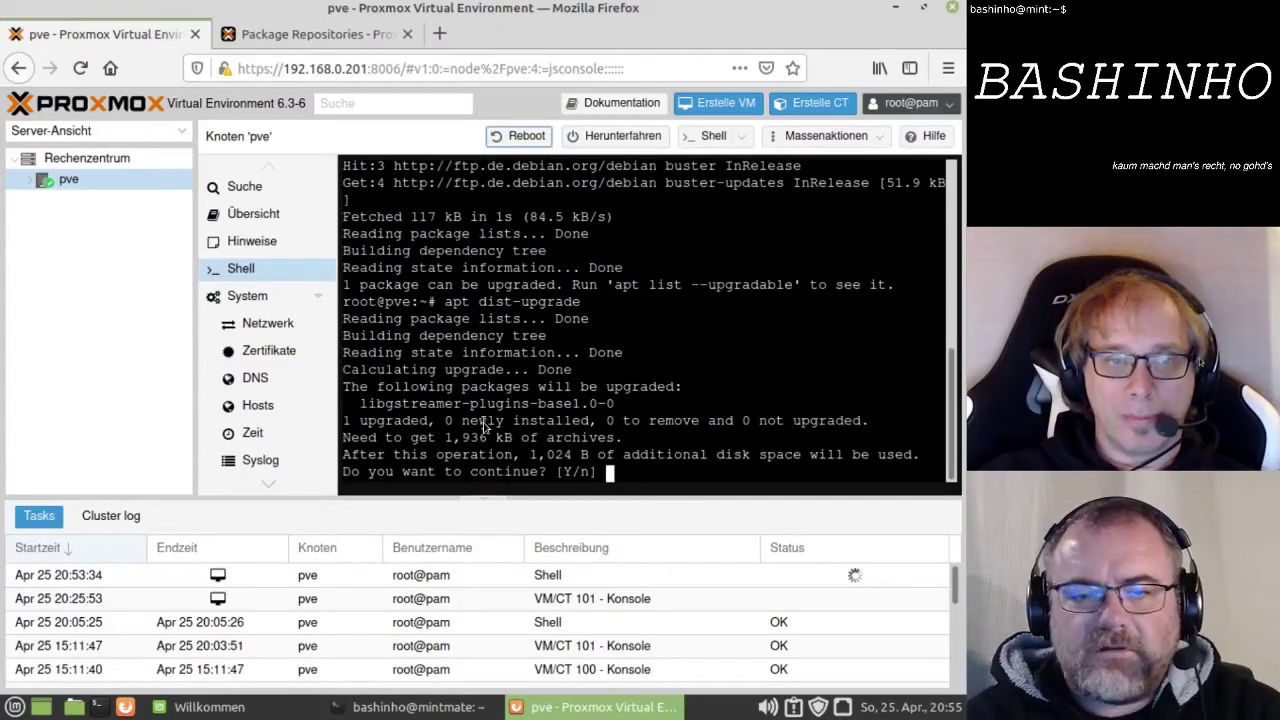
key("Return")
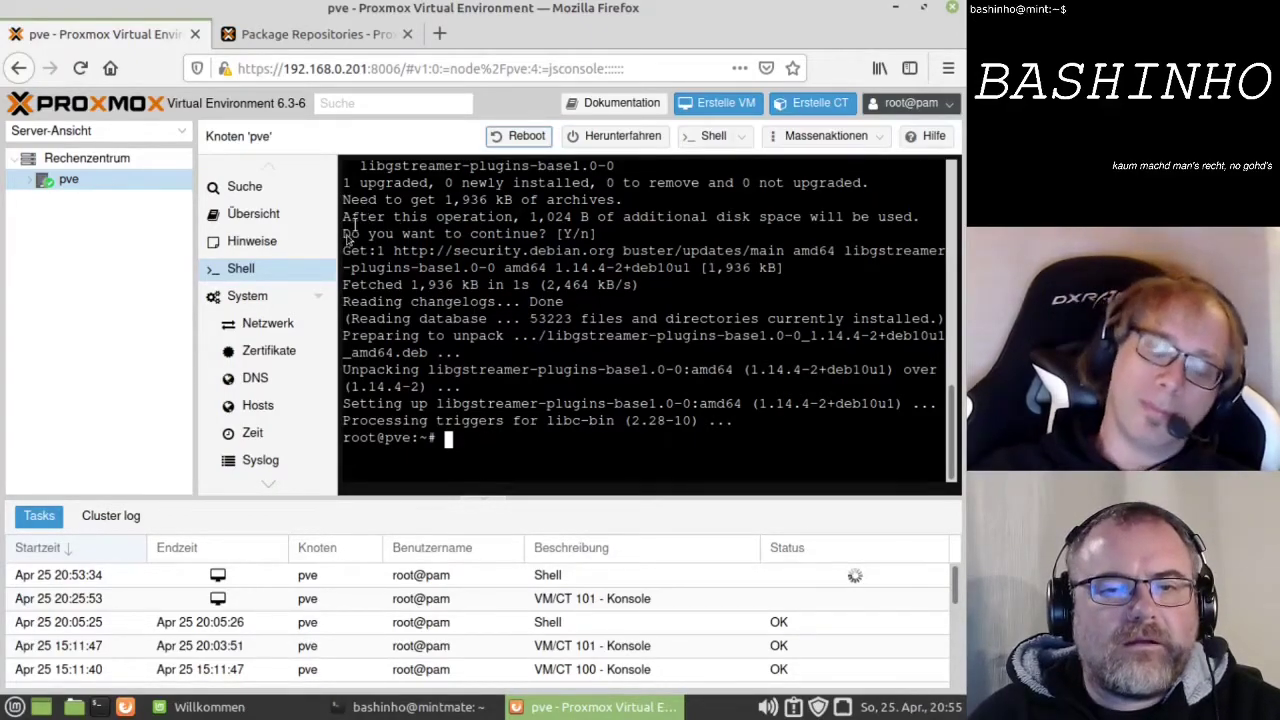
Under Rechenzentrum > Storage, select the 'local' storage and open its Bearbeiten dialog
left_click(118, 164)
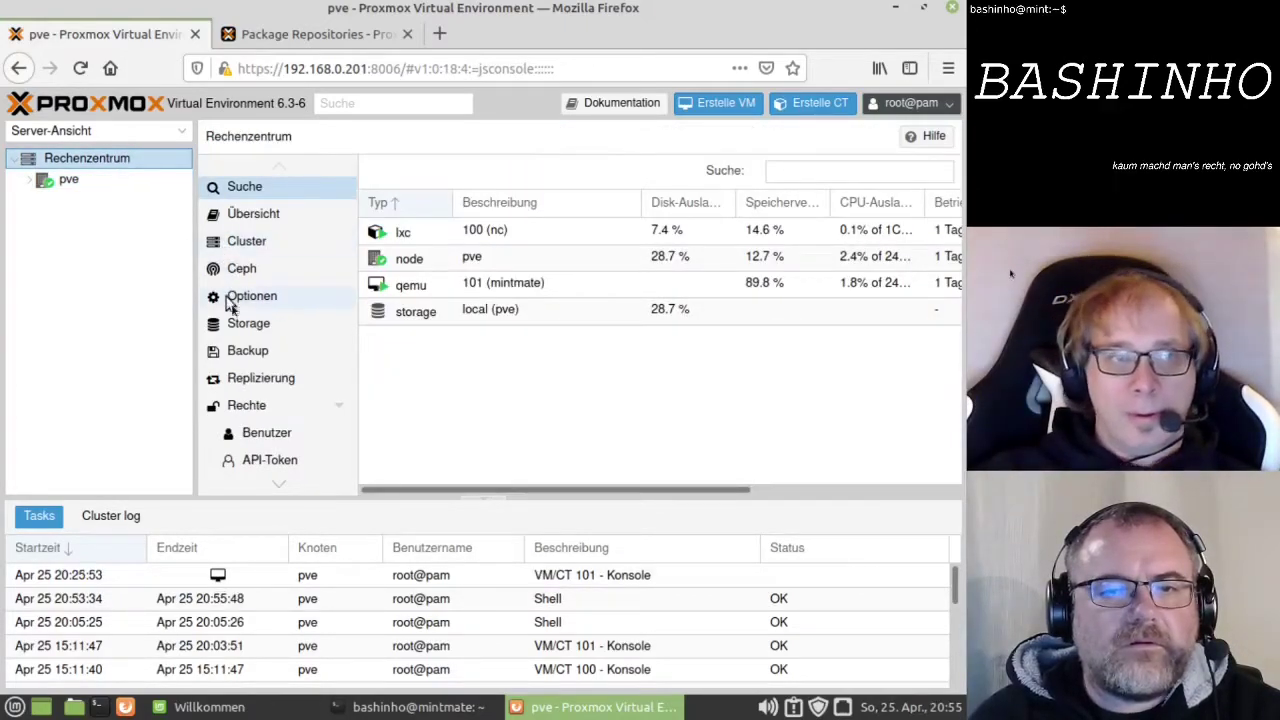
left_click(245, 326)
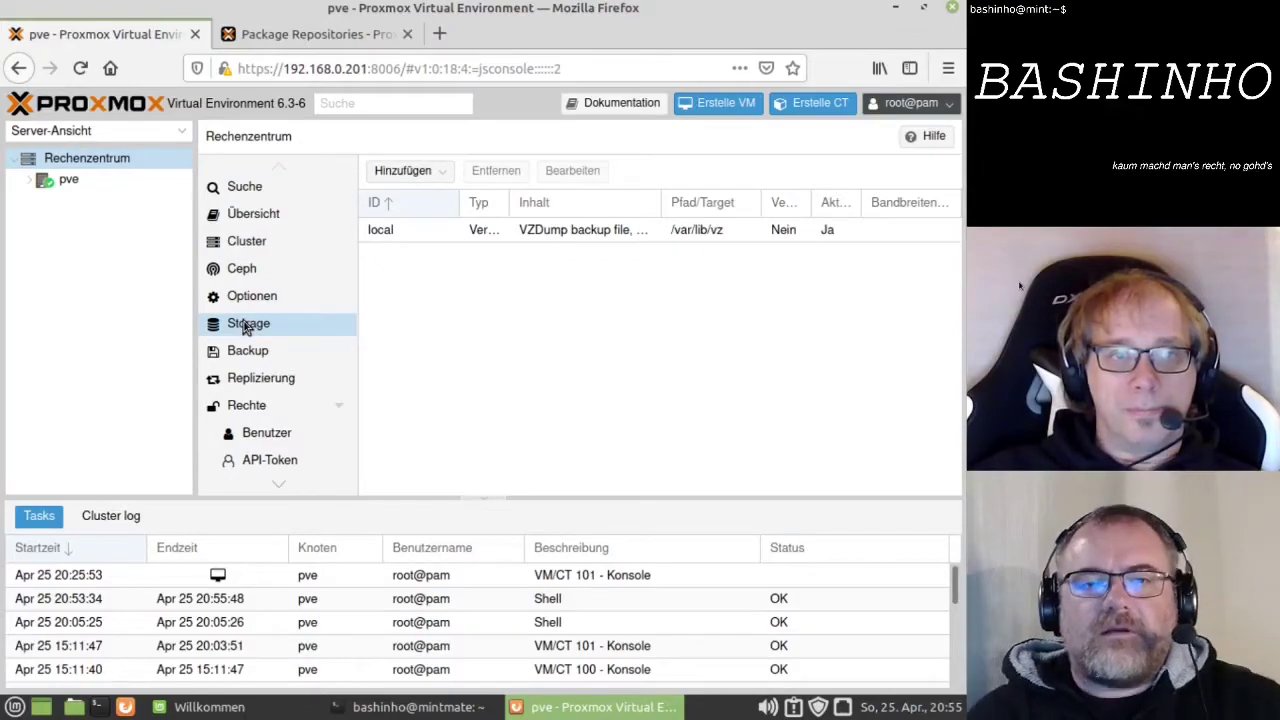
left_click(389, 238)
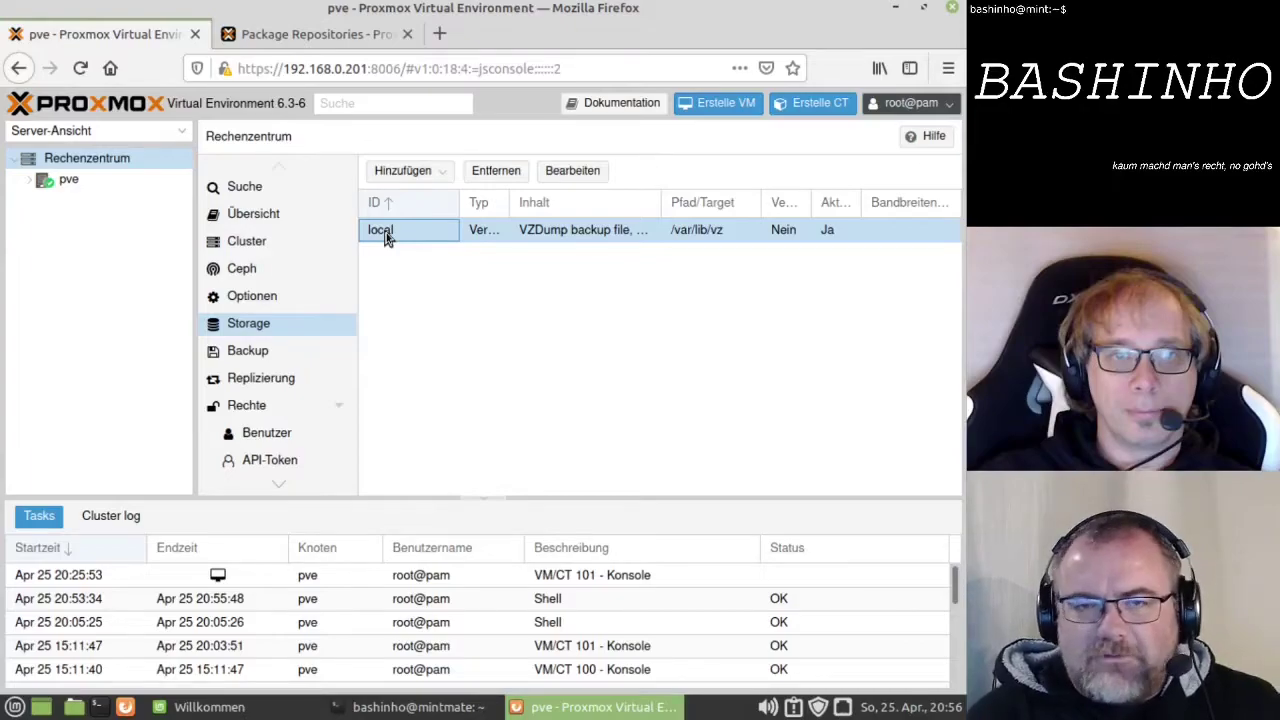
left_click(557, 175)
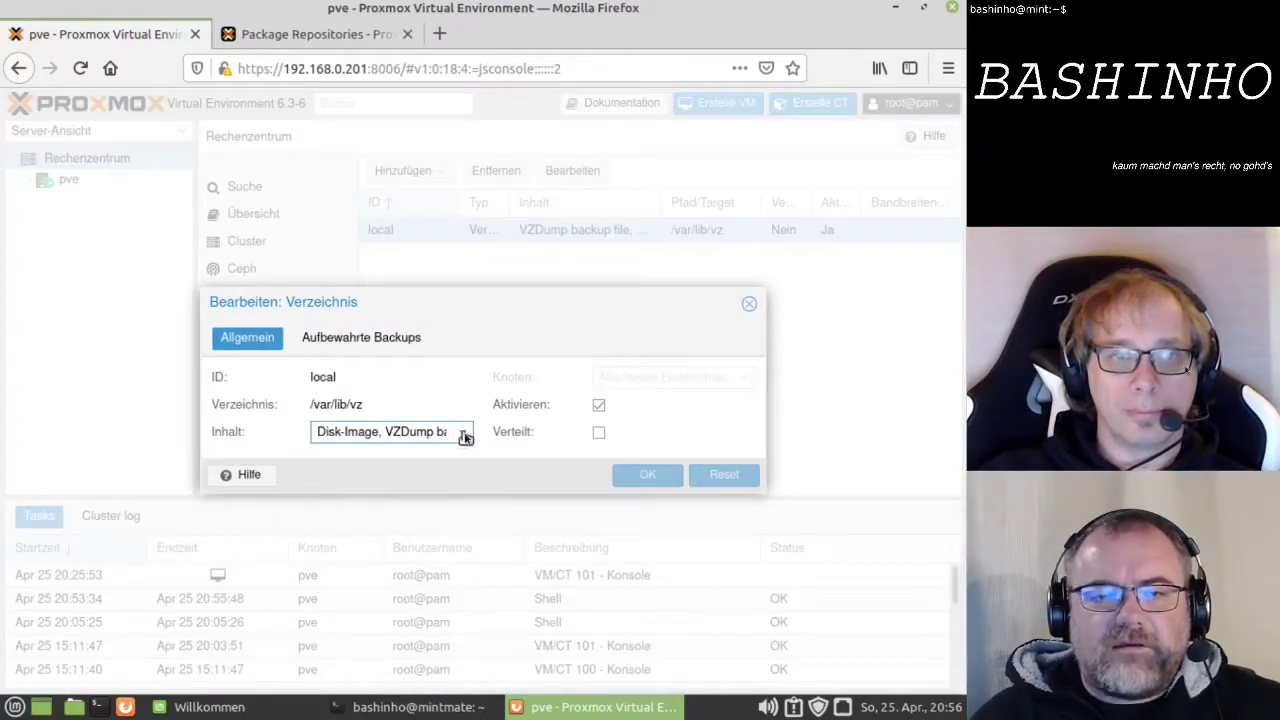
Expand the Inhalt list to review local's content types, such as Disk-Image and VZDump backup file, then close it unchanged
left_click(463, 433)
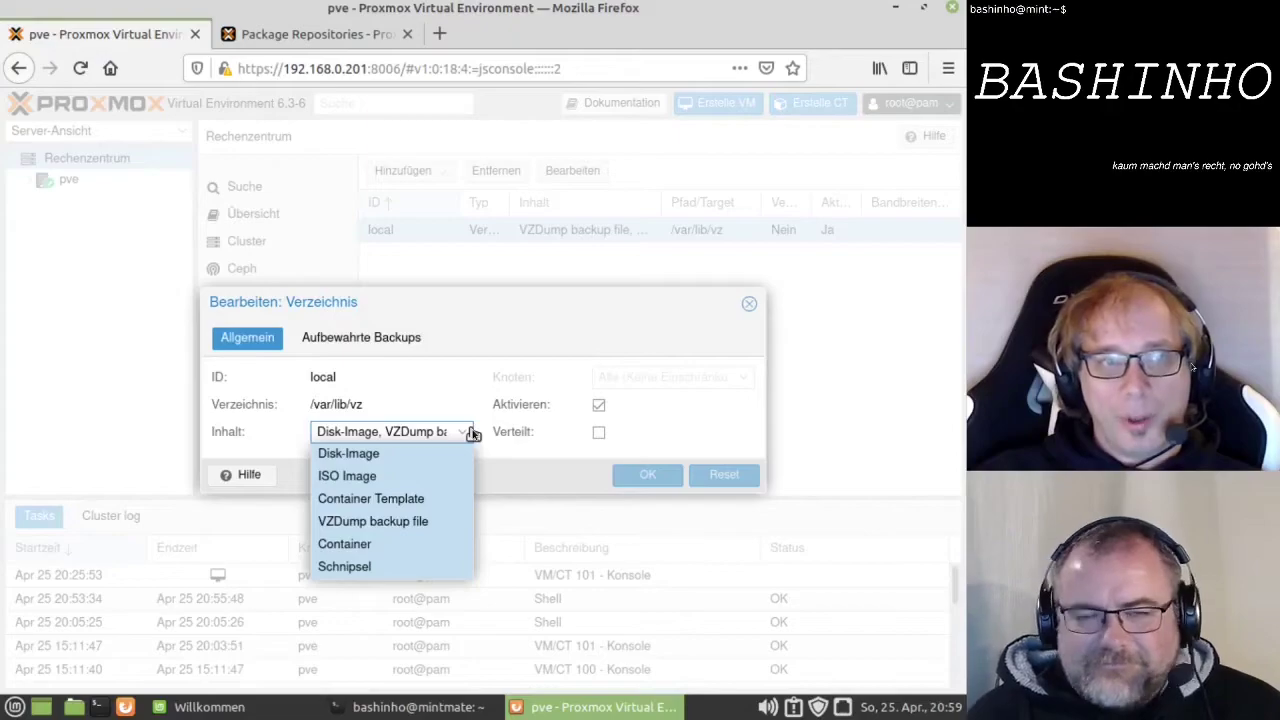
left_click(469, 433)
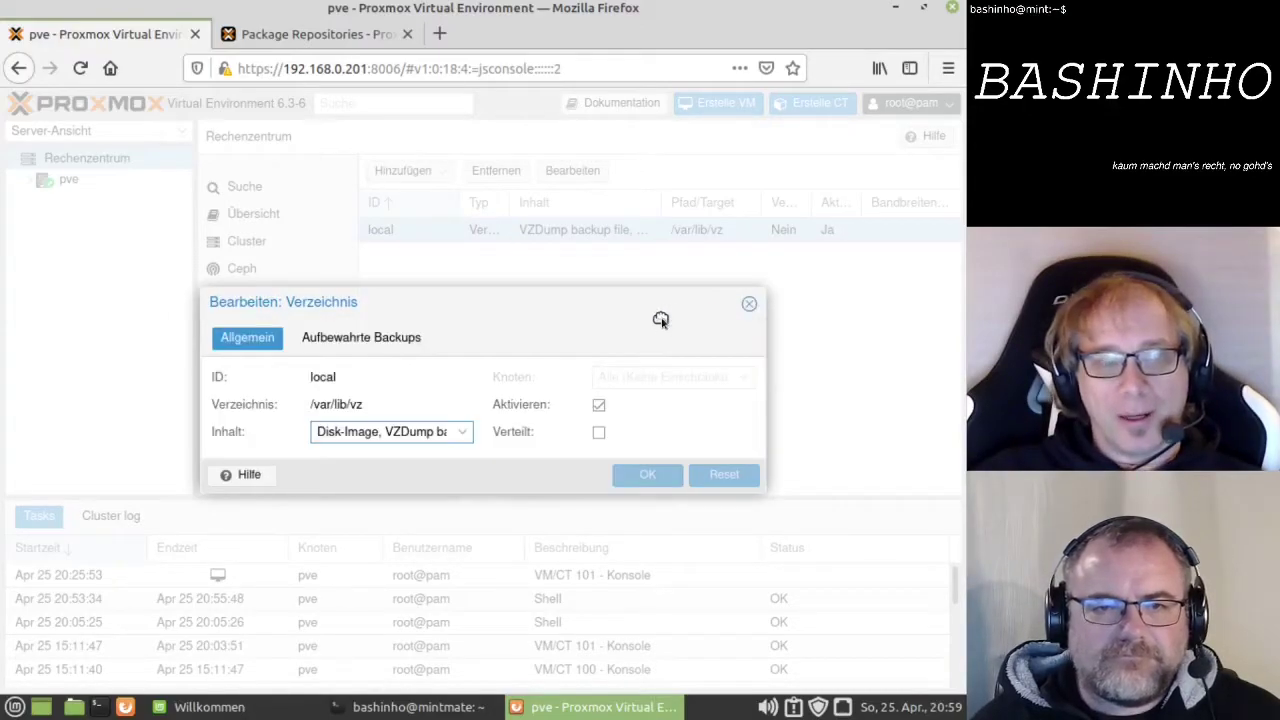
Close the local storage settings and view the pve node's disks
left_click(750, 307)
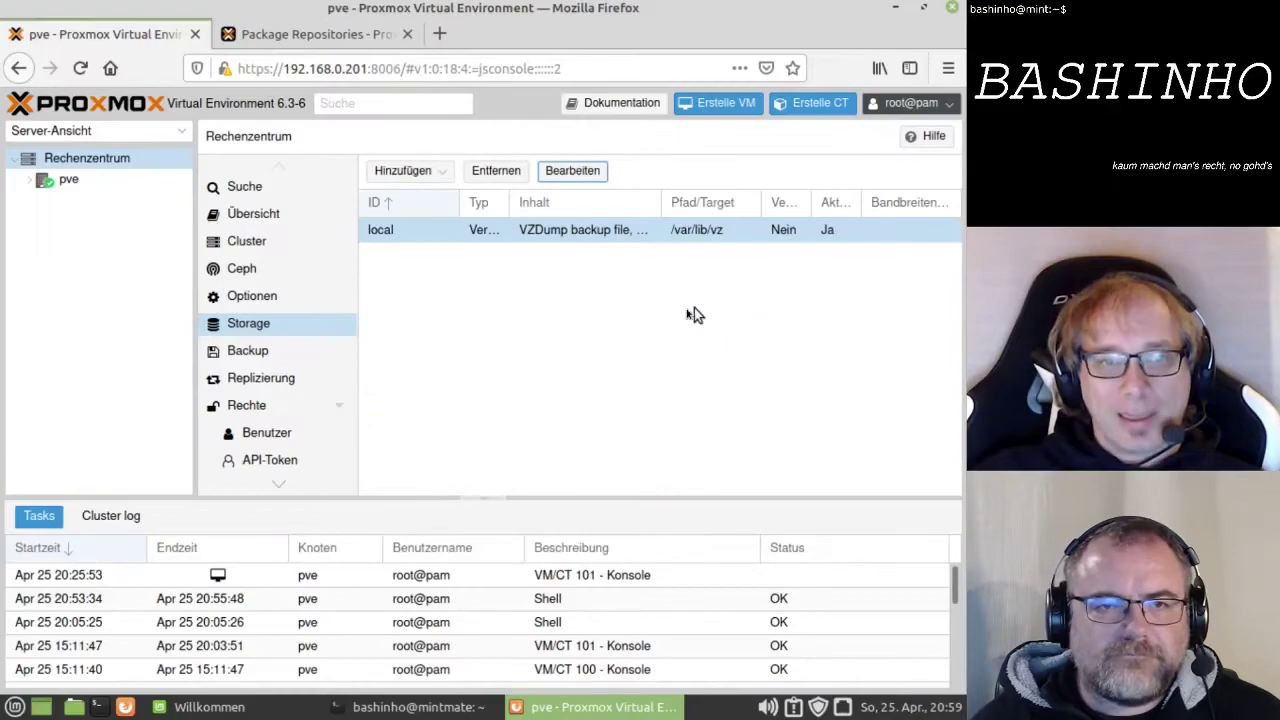
left_click(127, 184)
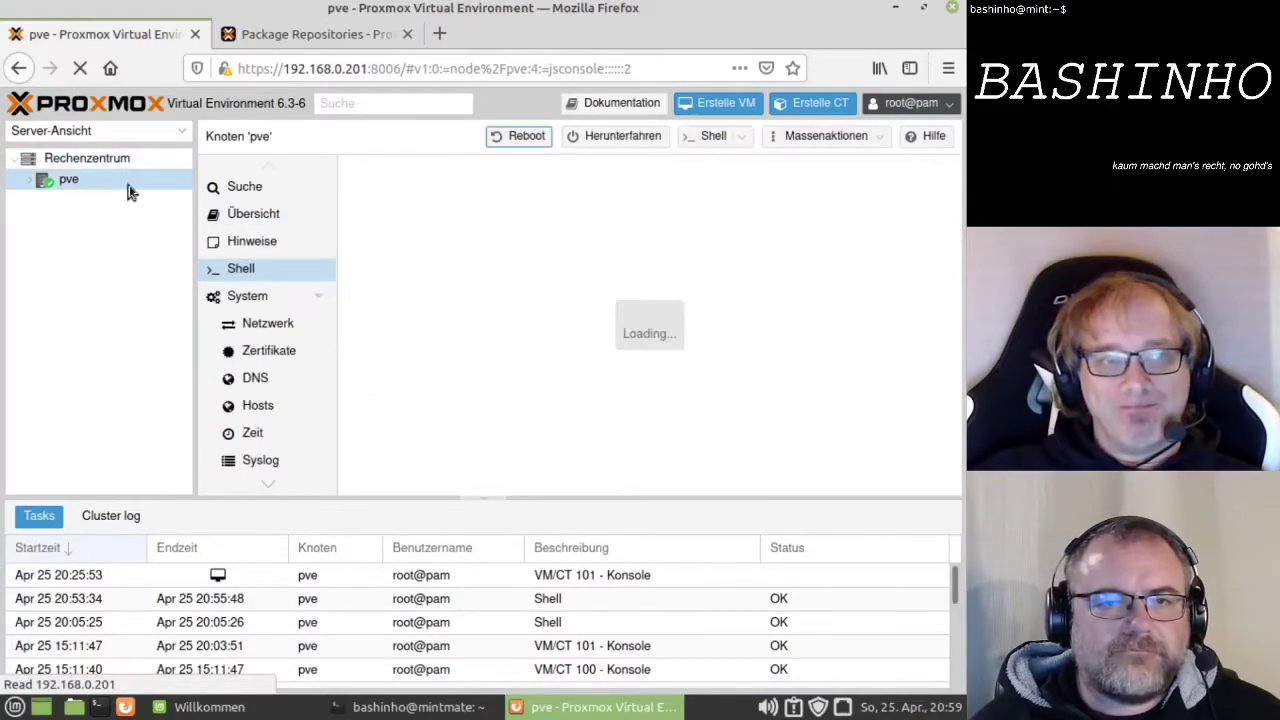
scroll(270, 310, "down", 5)
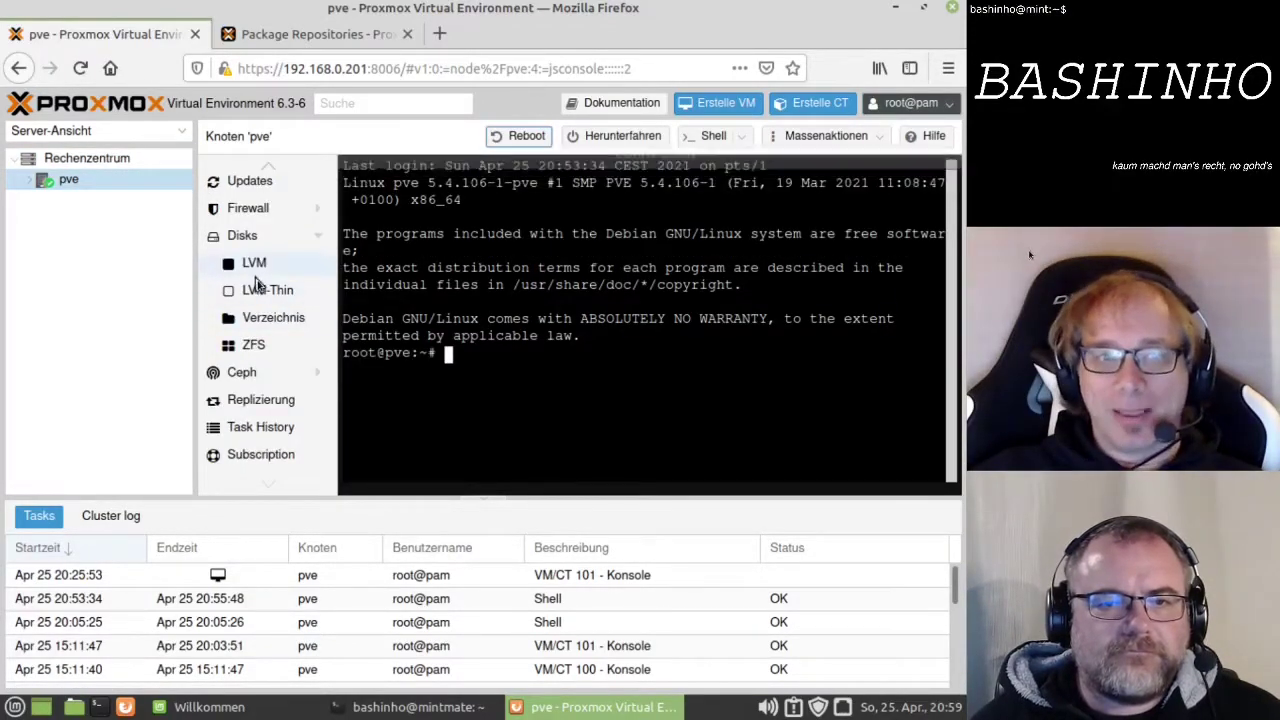
left_click(261, 242)
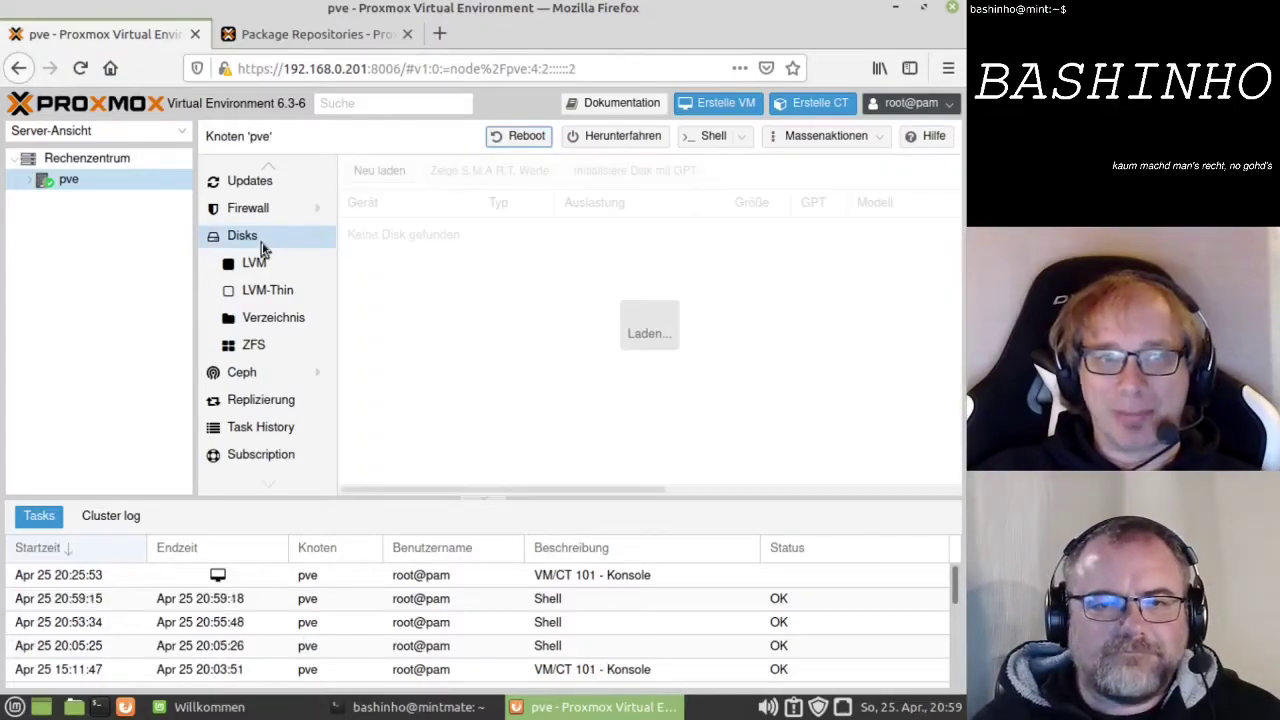
Review local storage's CT Volumes, VM Disks and ISO Images, then return to the pve node shell
left_click(163, 240)
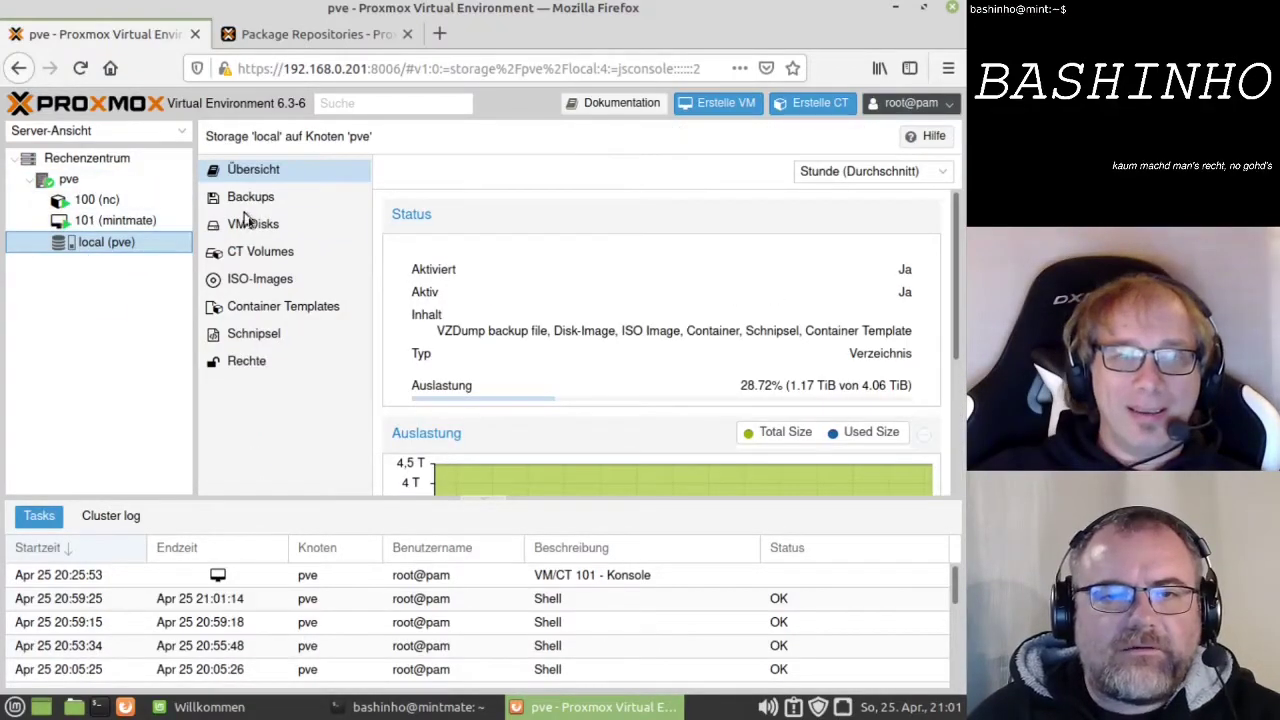
left_click(259, 257)
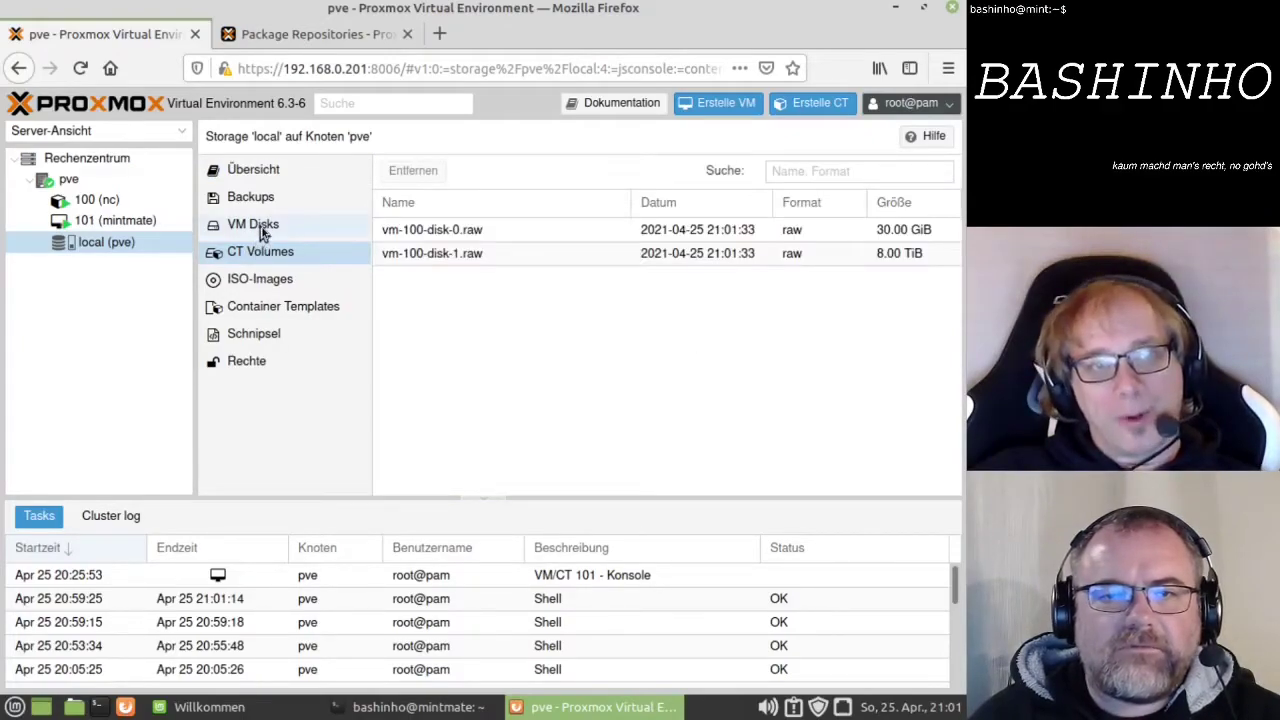
left_click(263, 231)
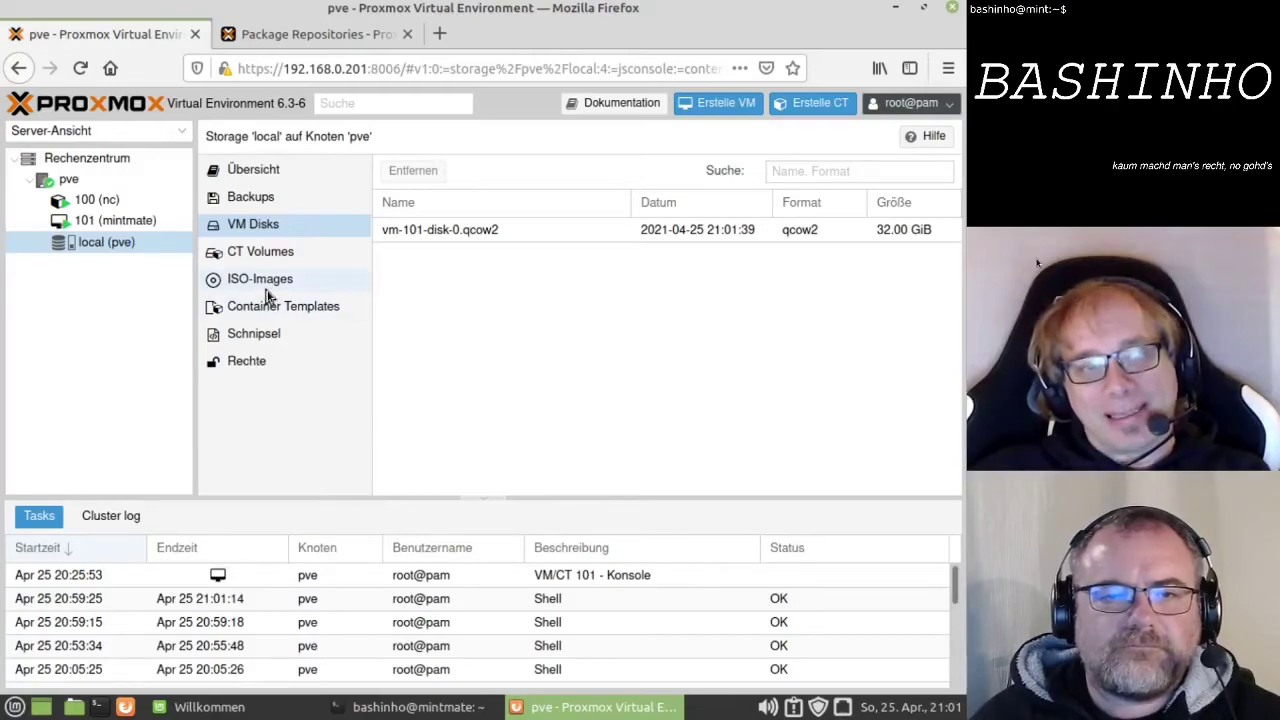
left_click(268, 292)
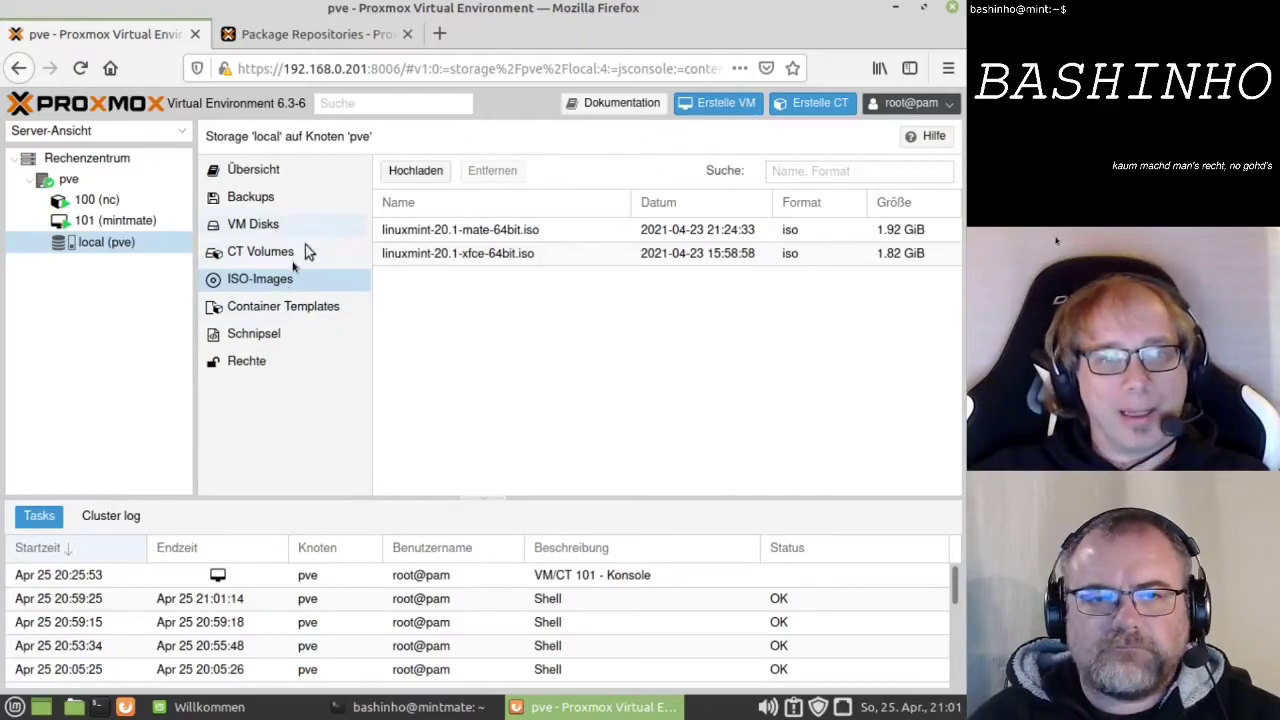
left_click(105, 184)
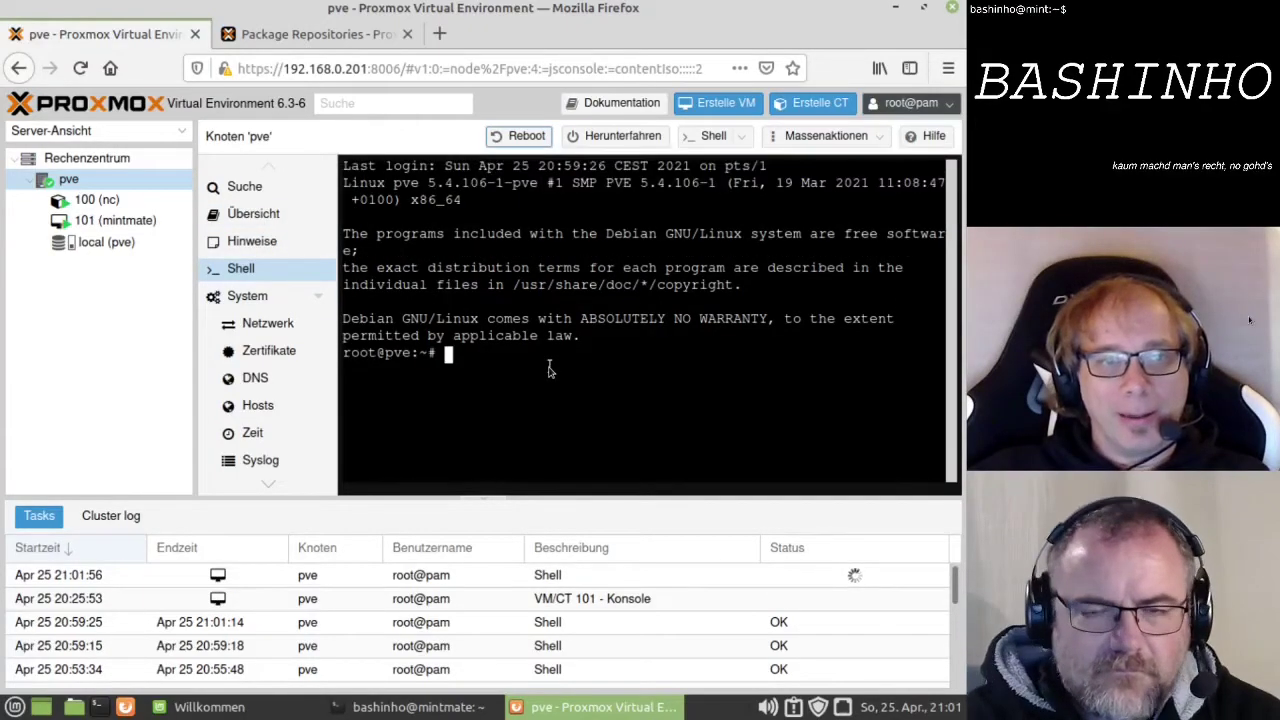
Run 'ls /var/lib/vz/' in the pve shell, showing the dump, images, private, snippets and template folders
type("ls/var/lib/vz/")
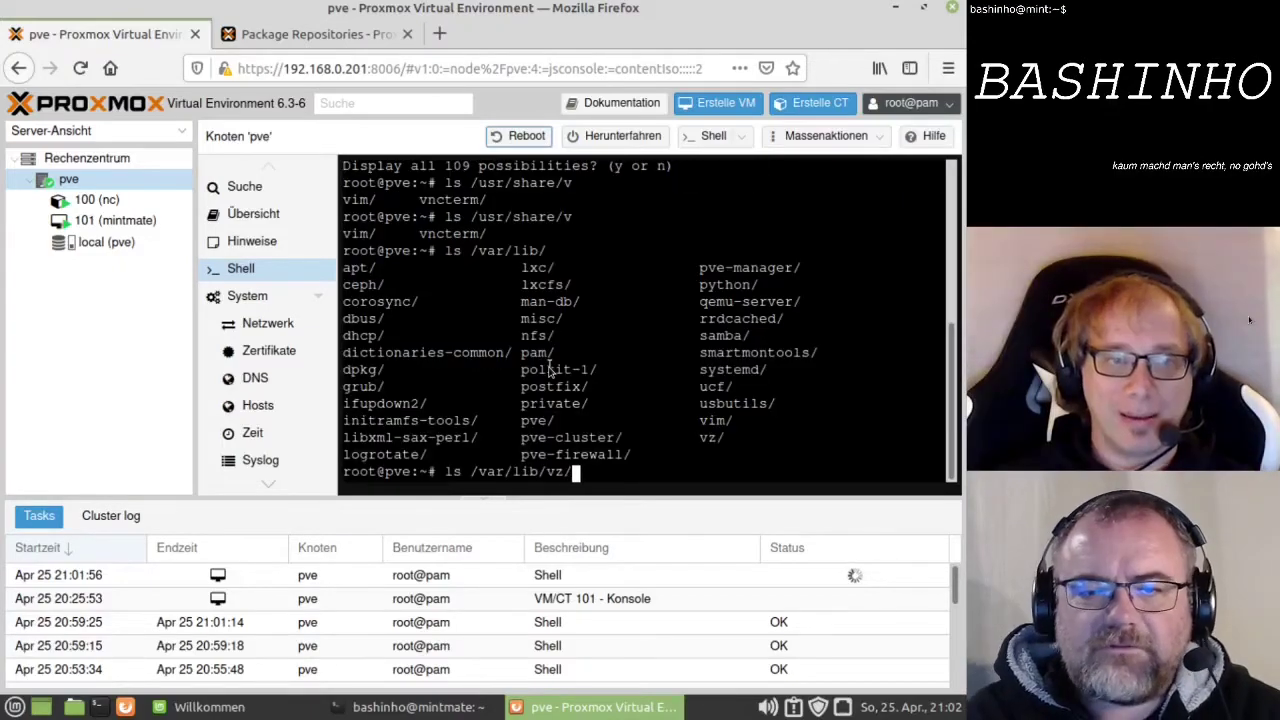
key("Return")
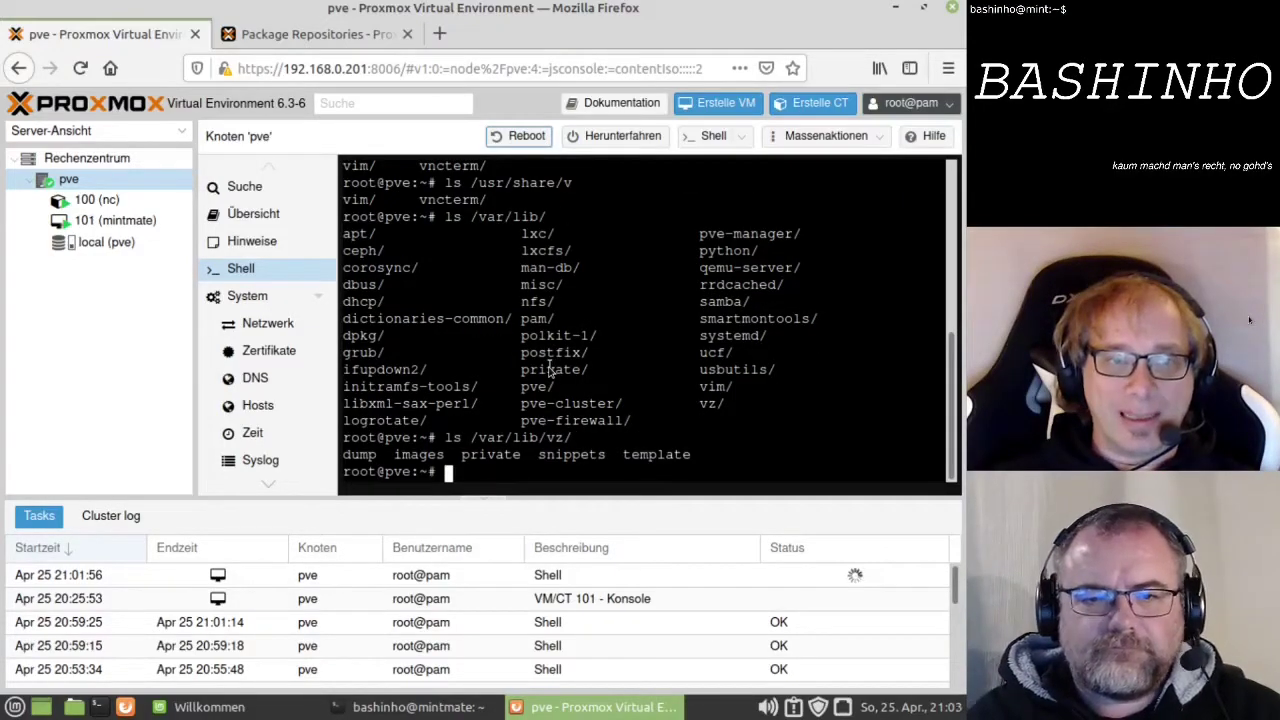